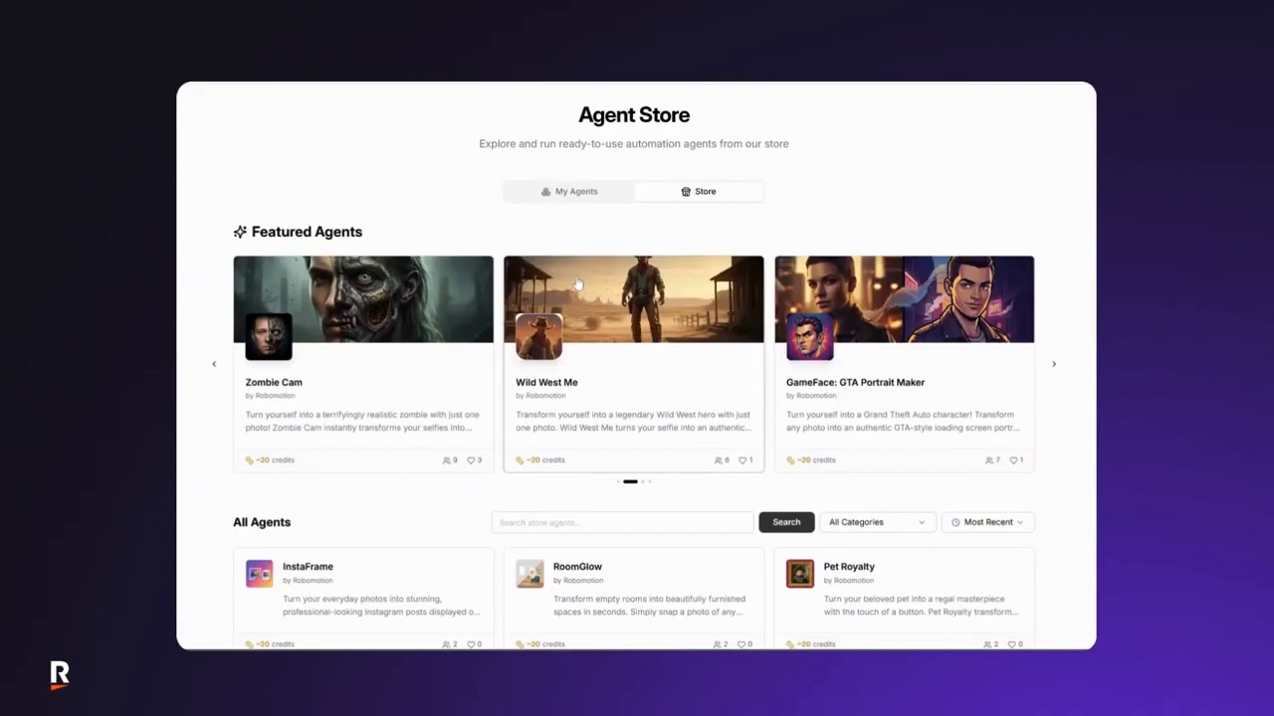
# Step: Browse the agents in the Agent Store and read the Halloween Costume agent's overview
pyautogui.scroll(-5, 577, 284)
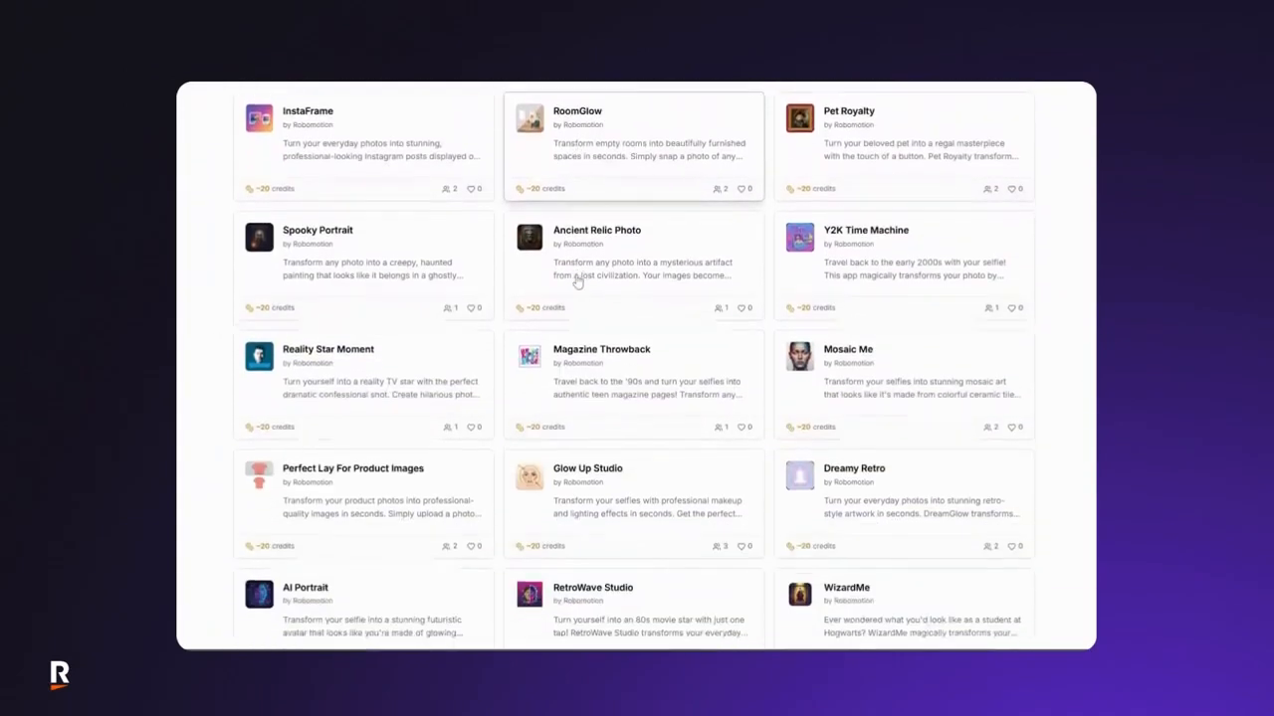
pyautogui.scroll(-12, 577, 283)
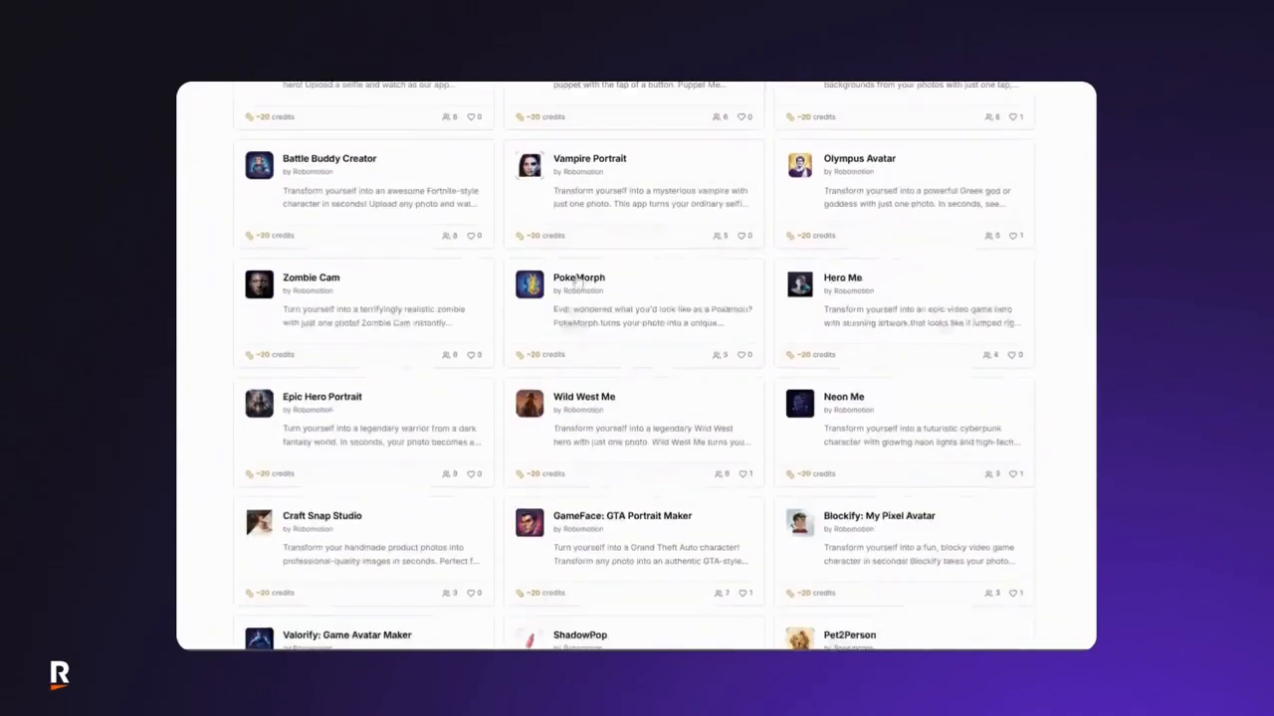
pyautogui.scroll(-15, 576, 282)
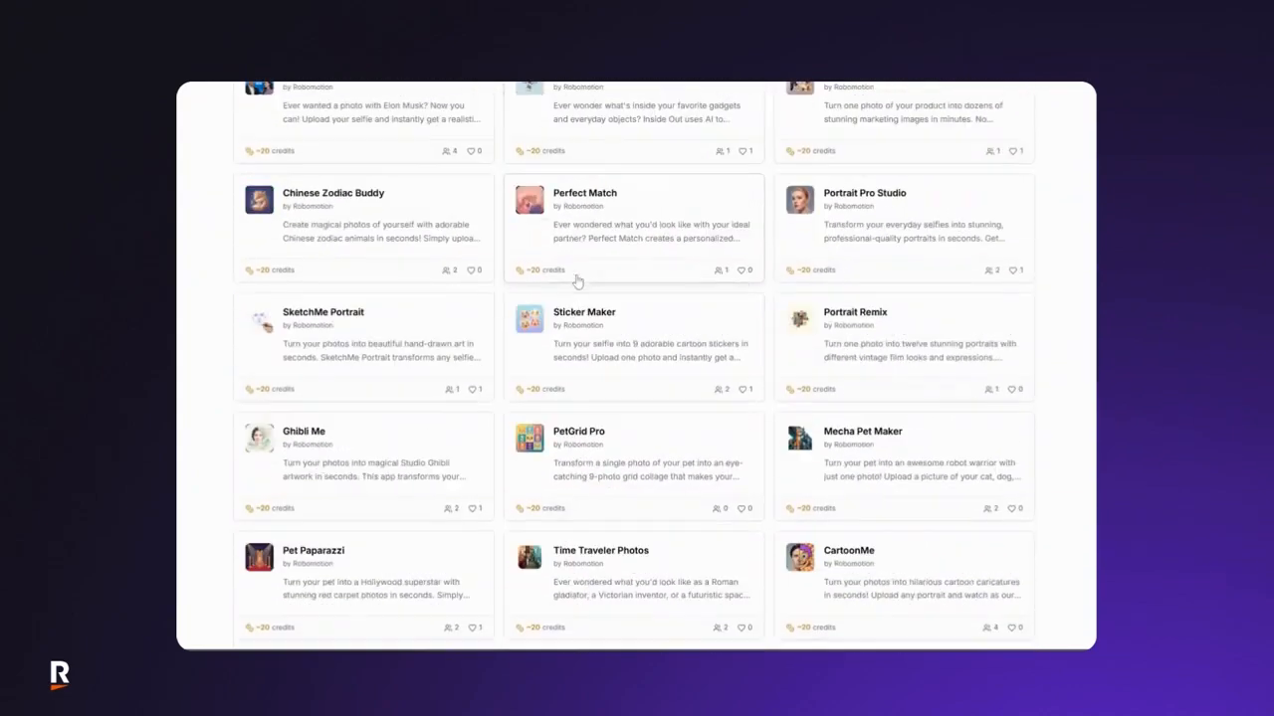
pyautogui.scroll(-5, 577, 282)
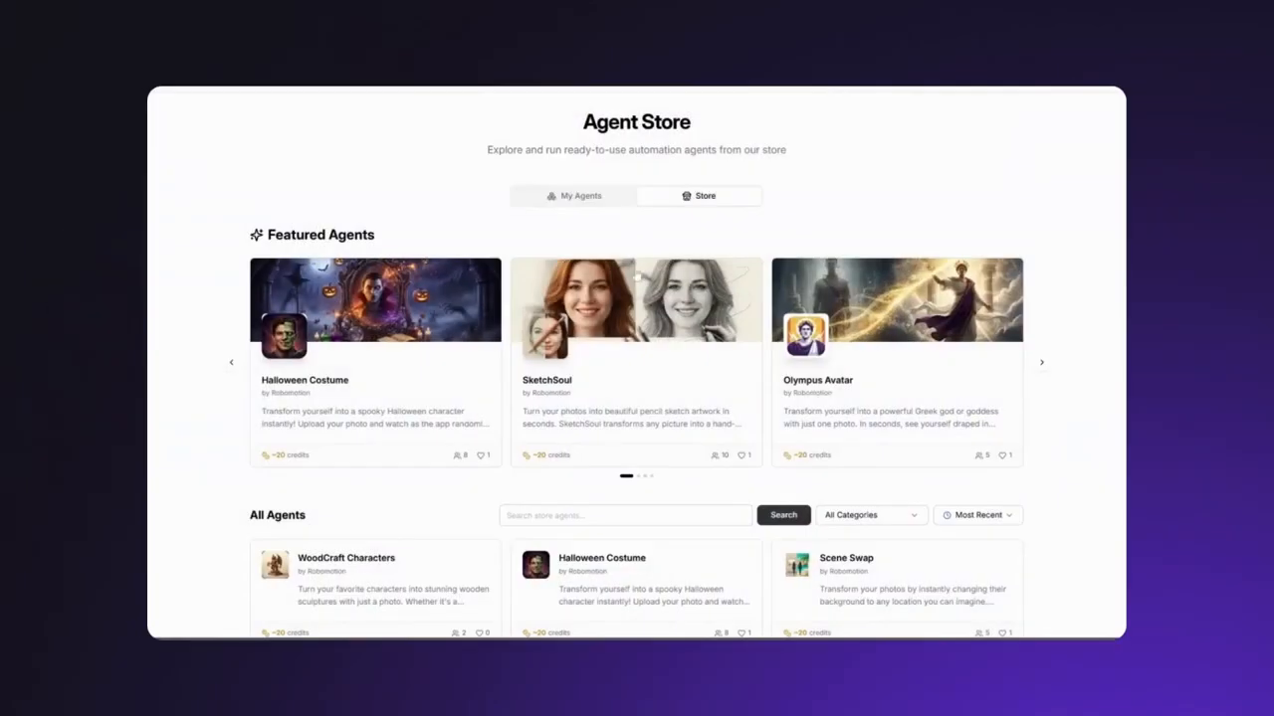
pyautogui.scroll(-2, 577, 410)
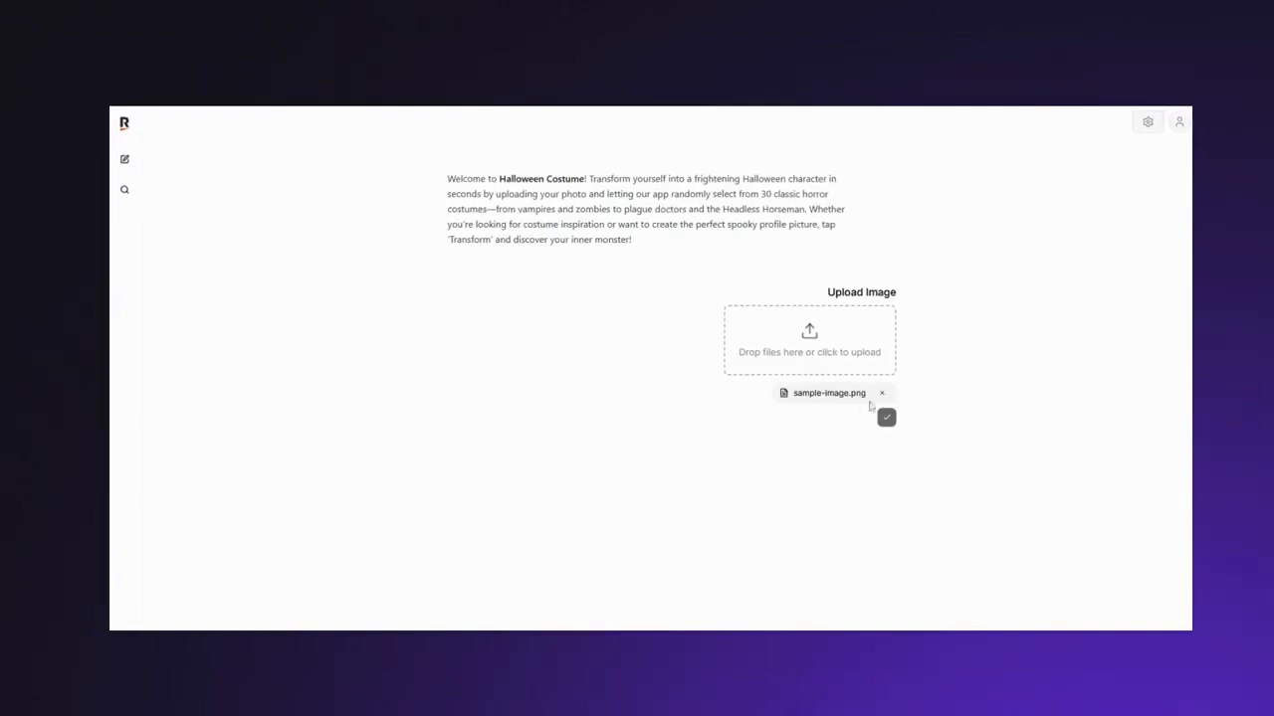
# Step: Submit sample-image.png to the Halloween Costume agent and view the generated picture
pyautogui.click(884, 419)
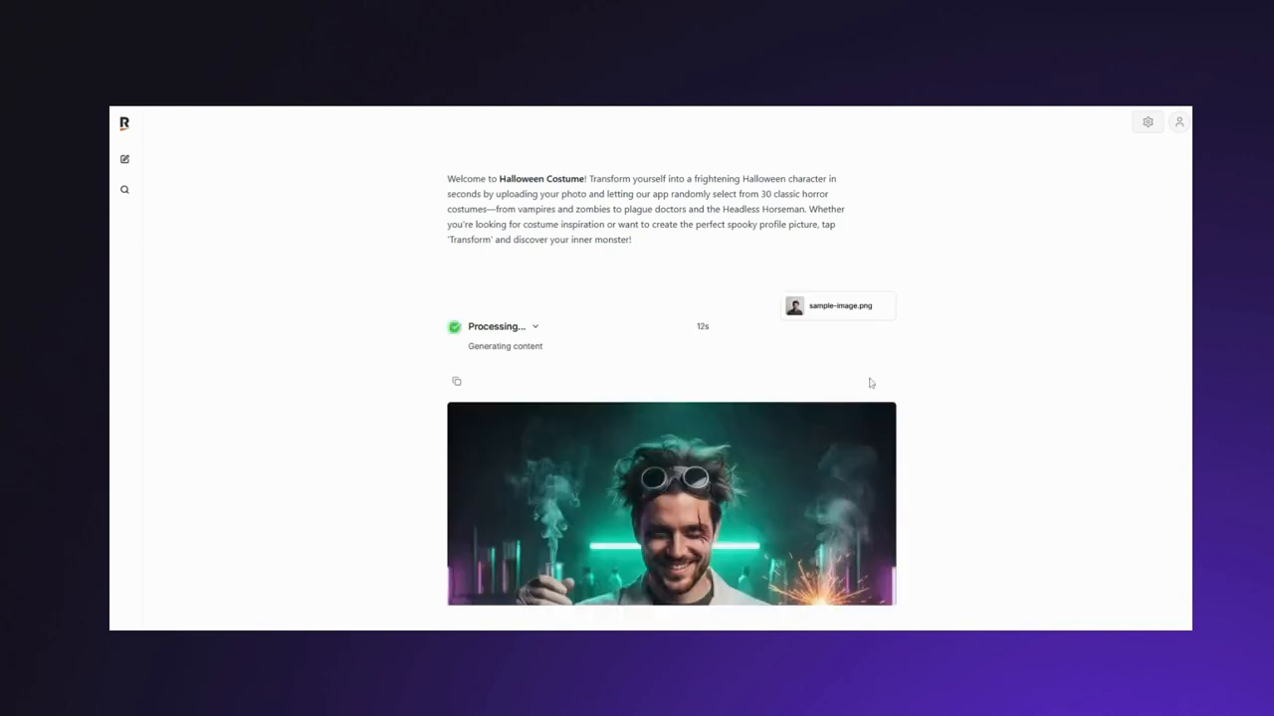
pyautogui.scroll(-4, 870, 383)
pyautogui.scroll(-2, 870, 383)
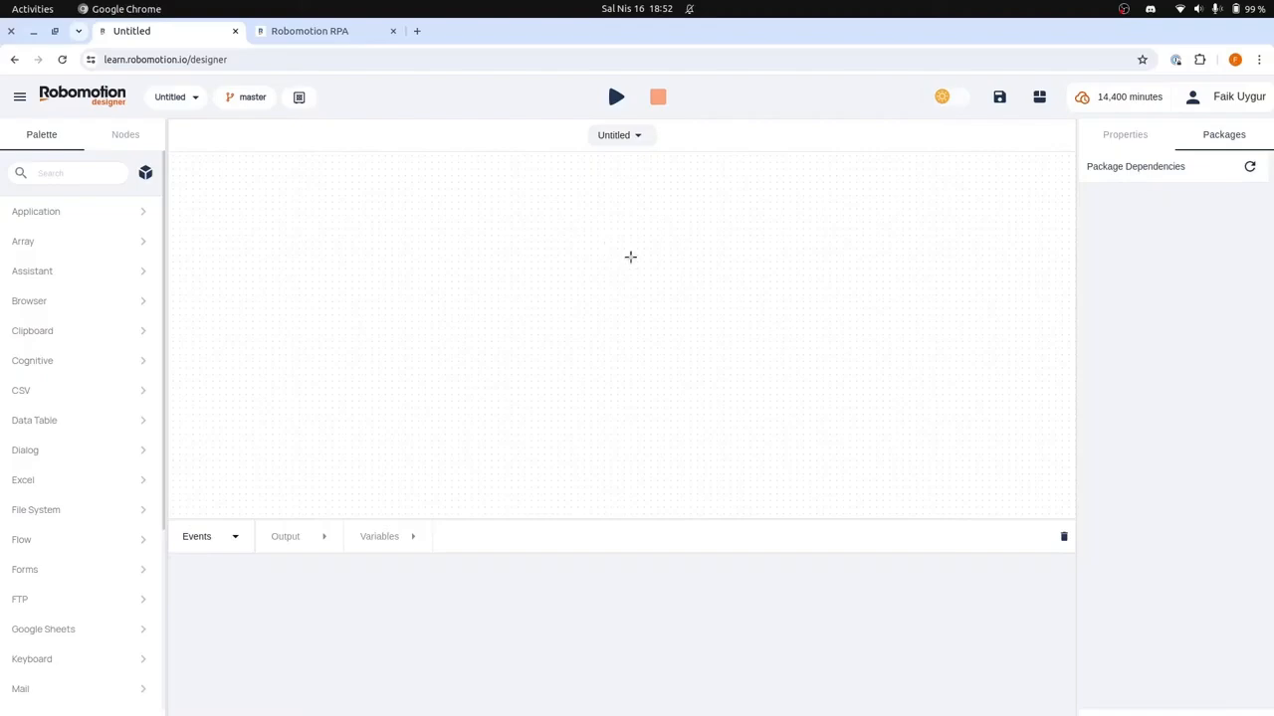
# Step: Look through the installer downloads for each operating system on the Robomotion website, then close that page
pyautogui.click(306, 28)
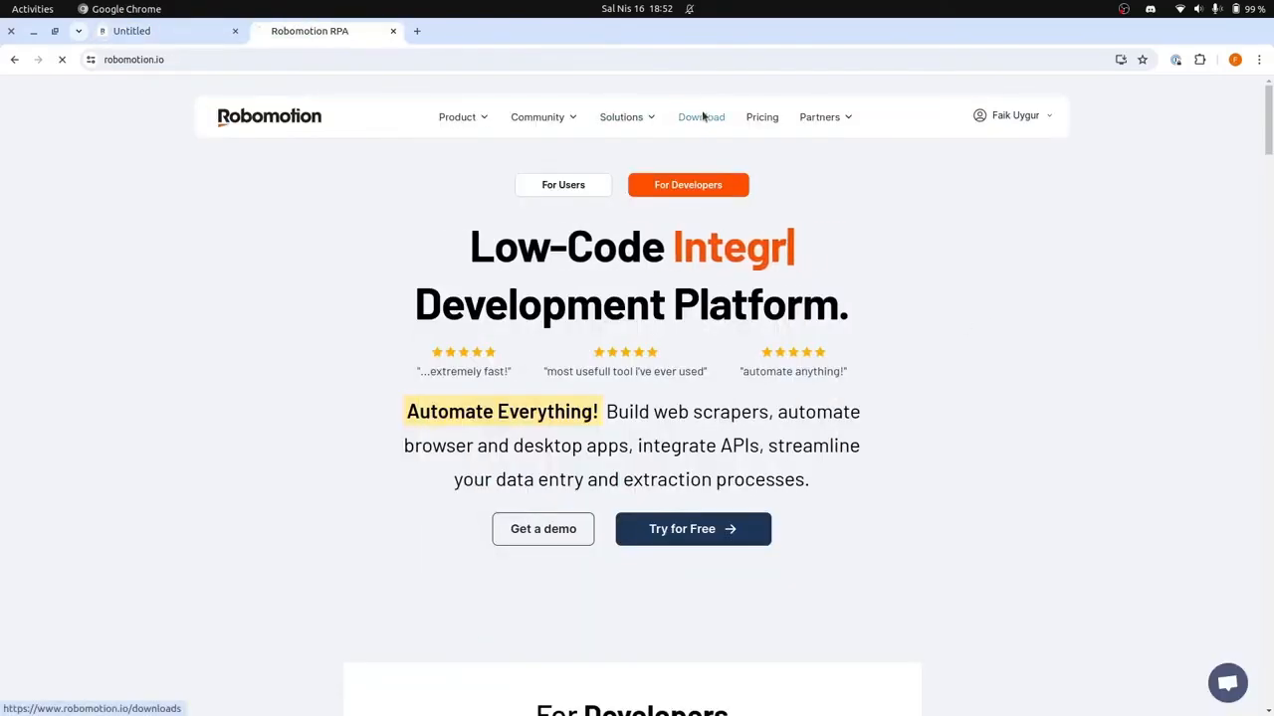
pyautogui.click(703, 117)
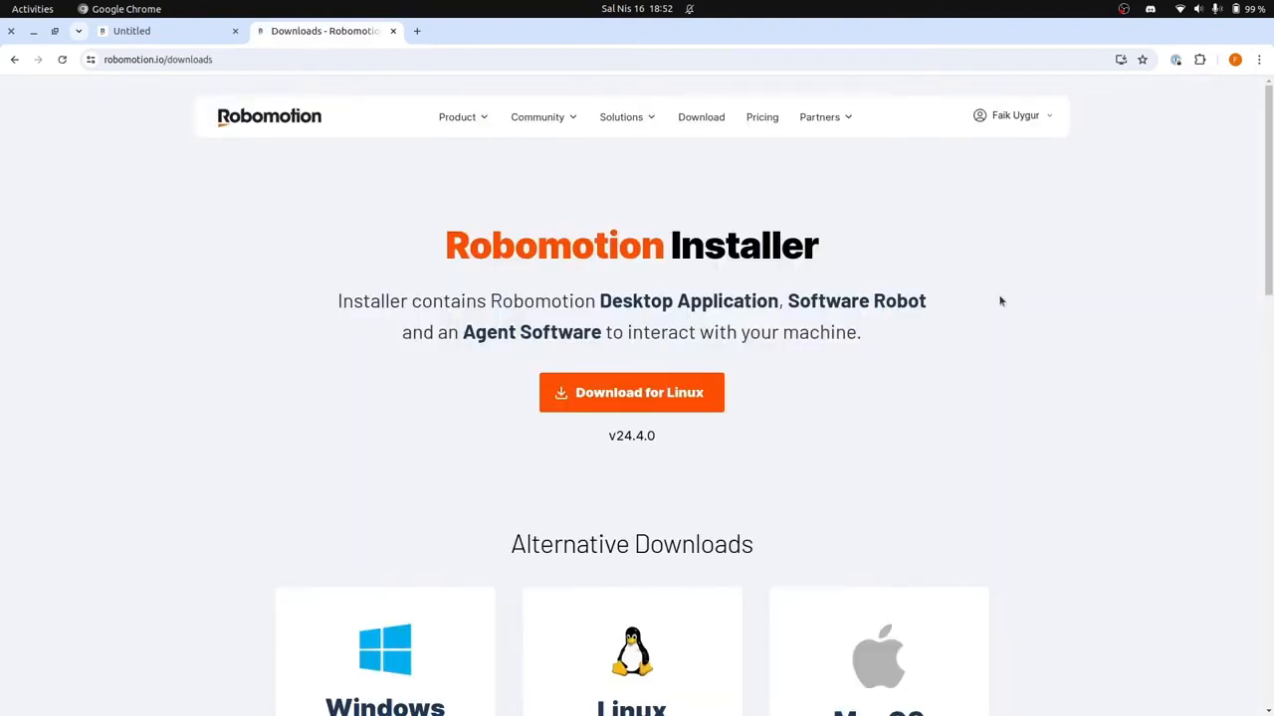
pyautogui.scroll(-3, 994, 339)
pyautogui.scroll(-3, 994, 340)
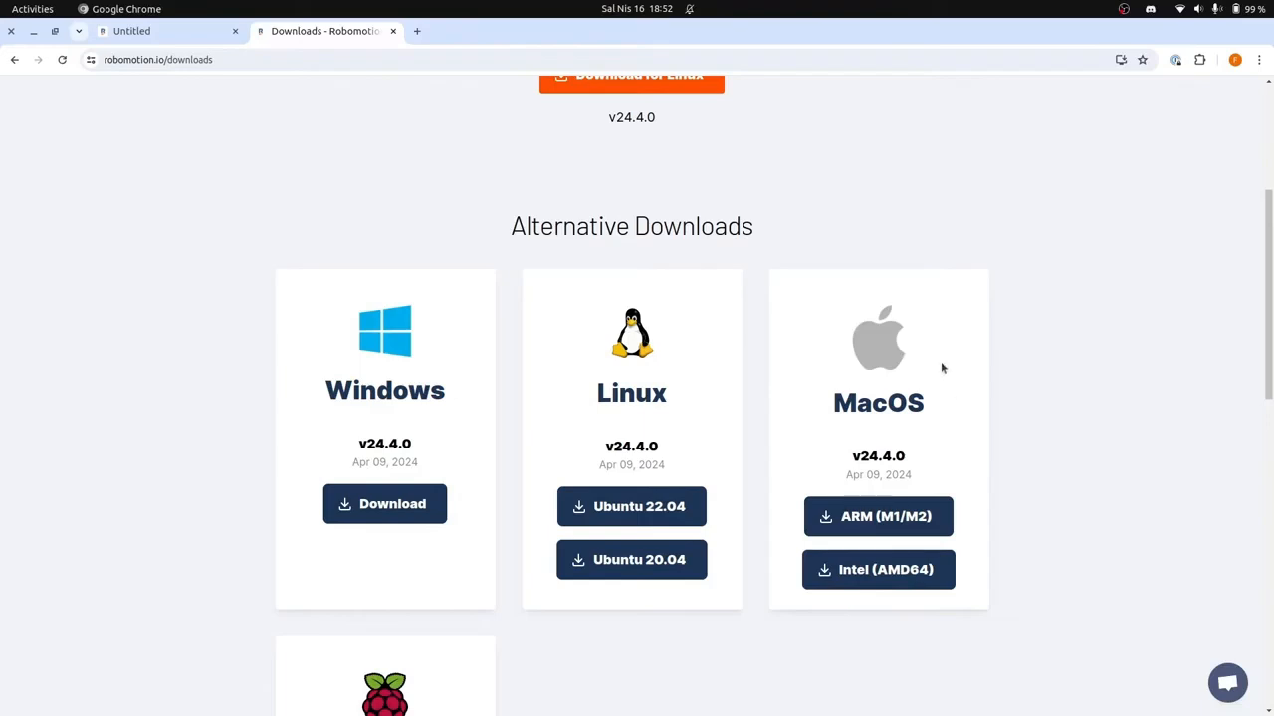
pyautogui.click(392, 31)
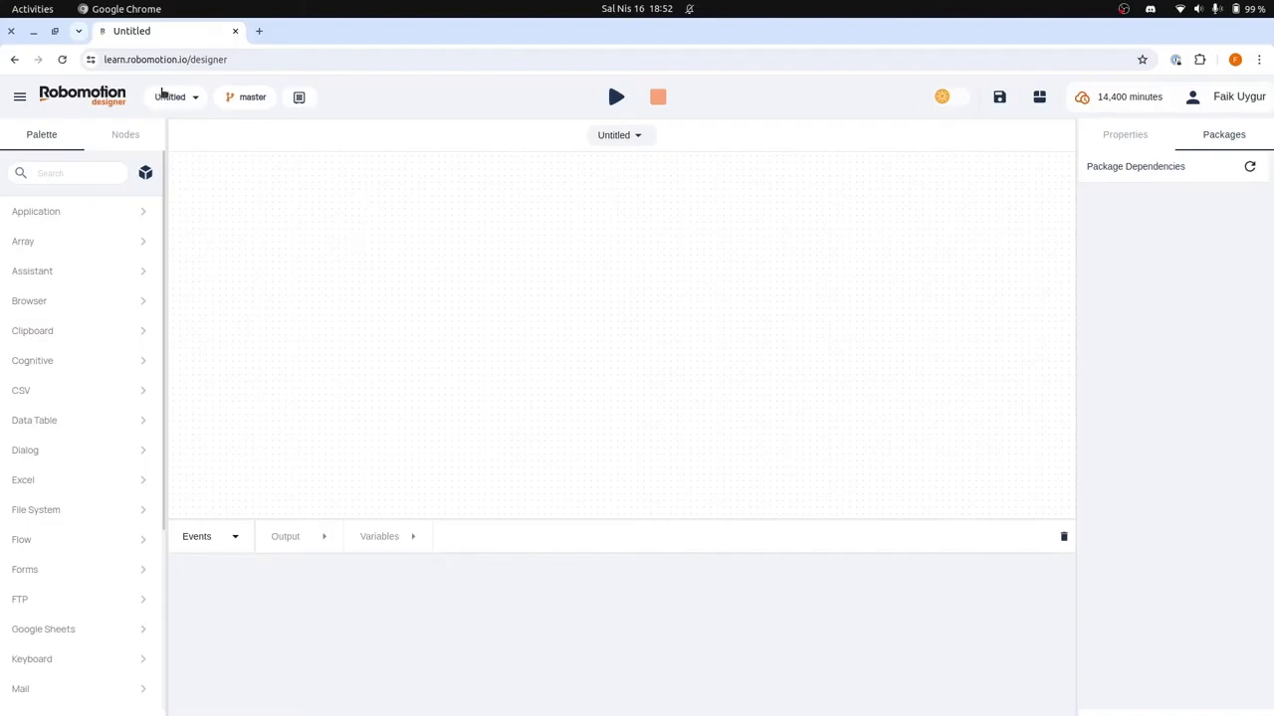
# Step: Create a new project named OpenAI Chat
pyautogui.click(174, 96)
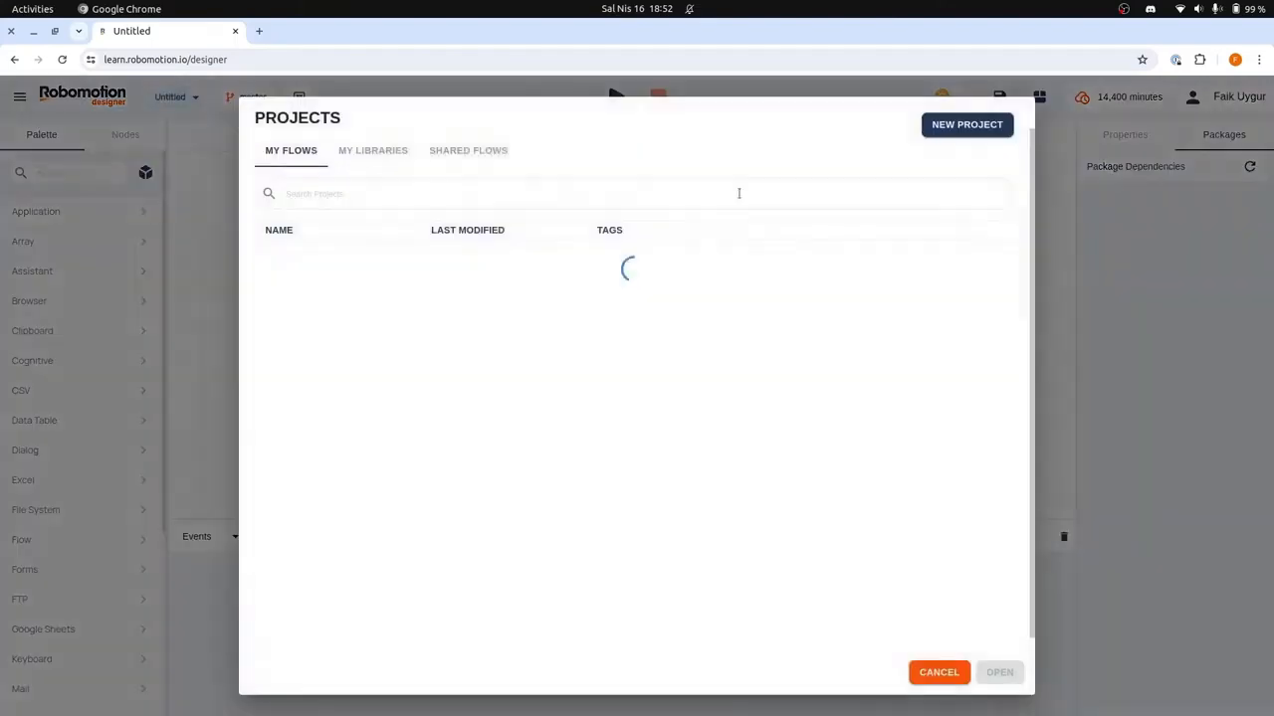
pyautogui.click(967, 126)
pyautogui.write('OpenAI Chat')
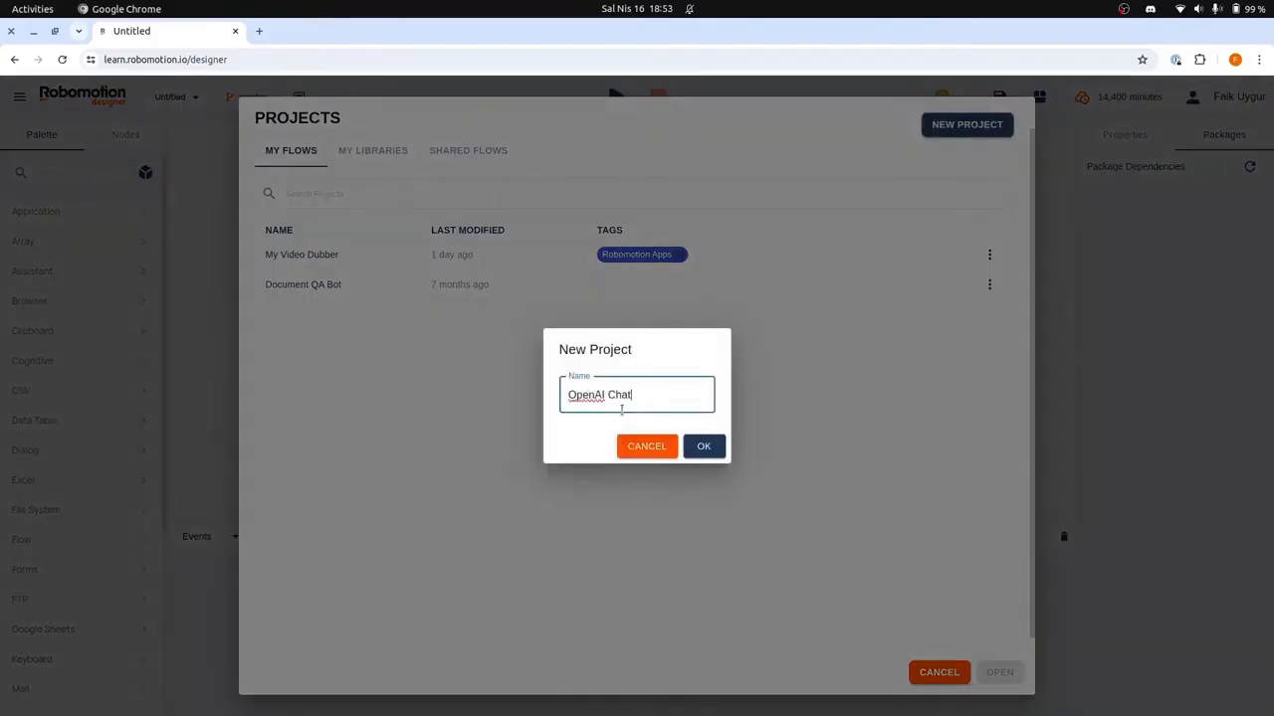
pyautogui.click(719, 445)
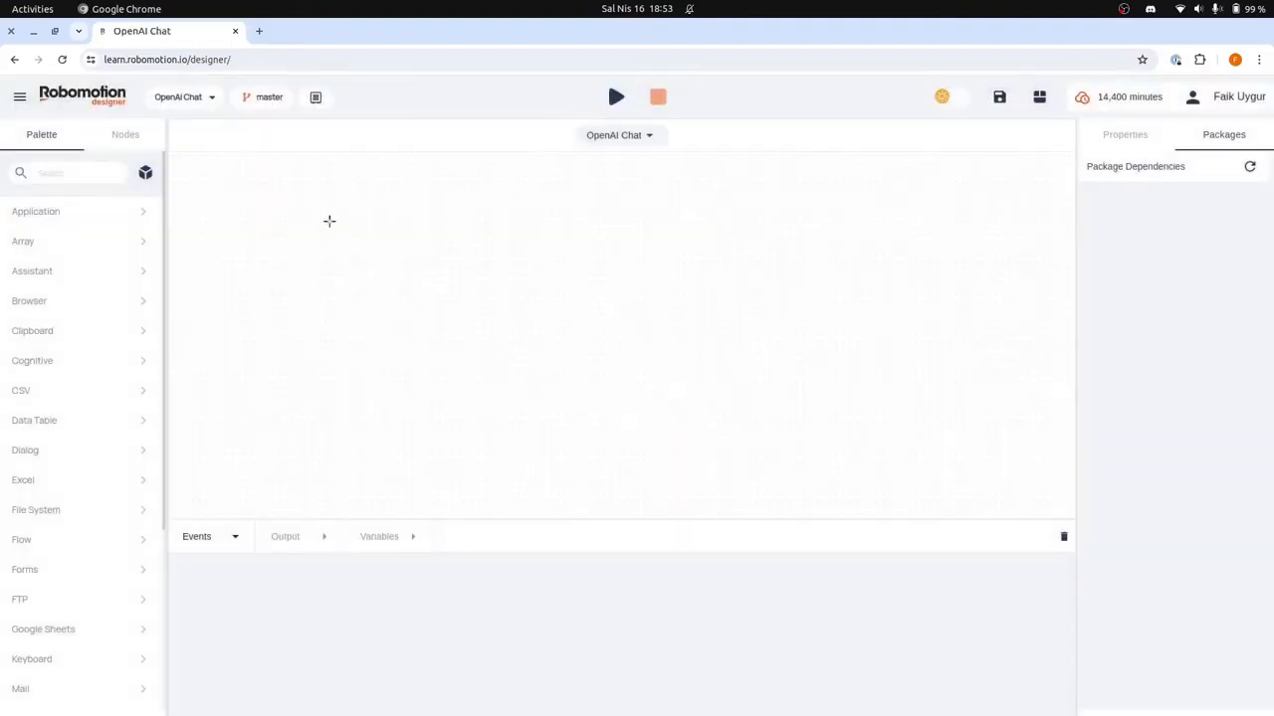
# Step: Add an Inject node to the empty canvas and rename it Start
pyautogui.doubleClick(329, 221)
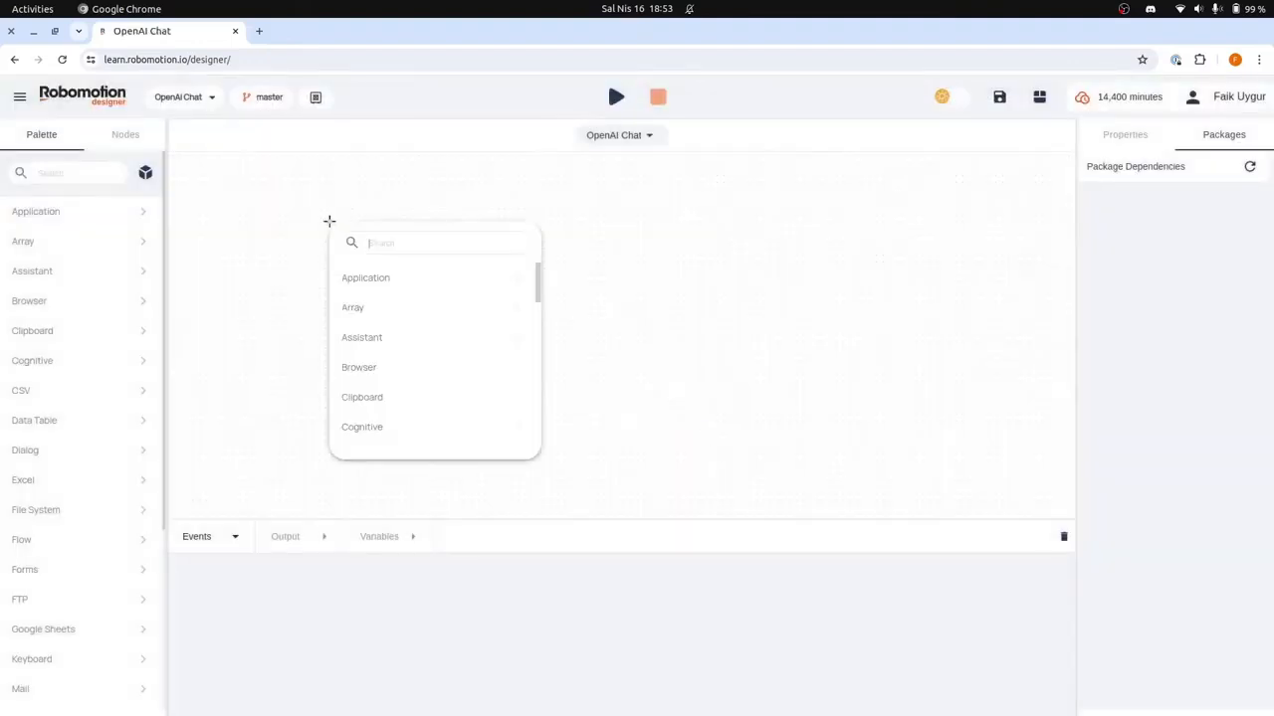
pyautogui.write('inje')
pyautogui.press('Return')
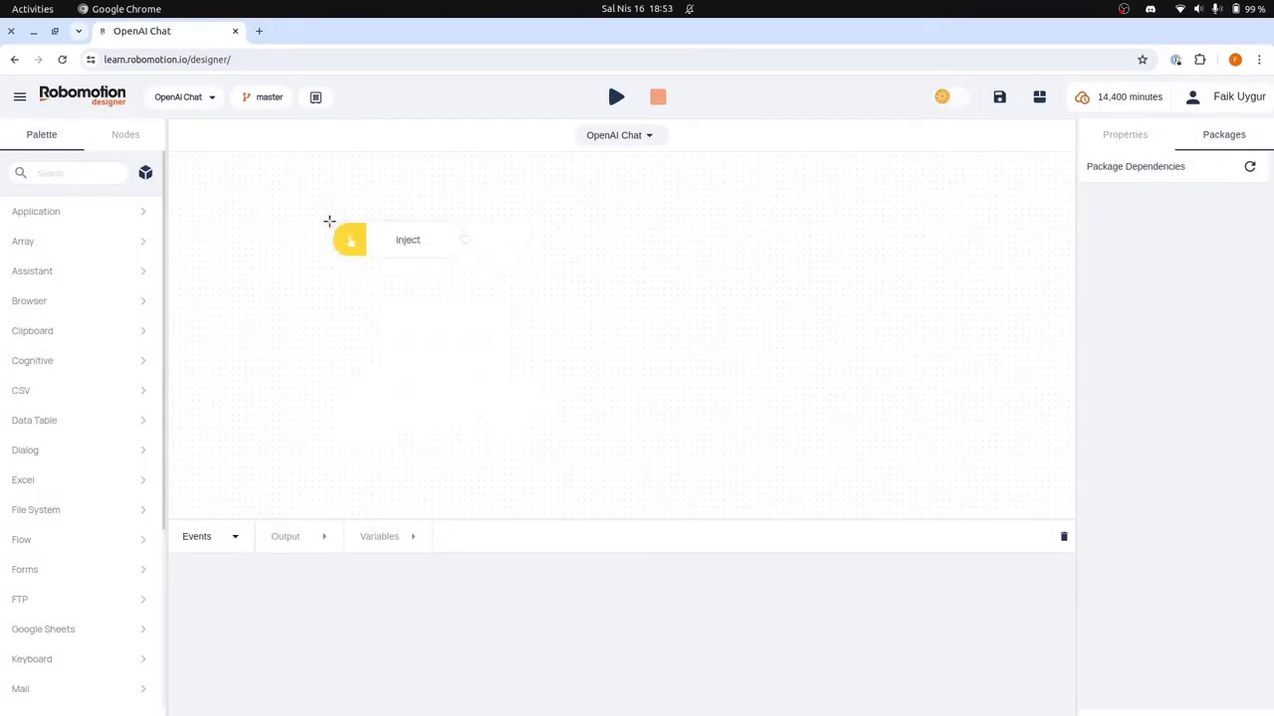
pyautogui.click(408, 229)
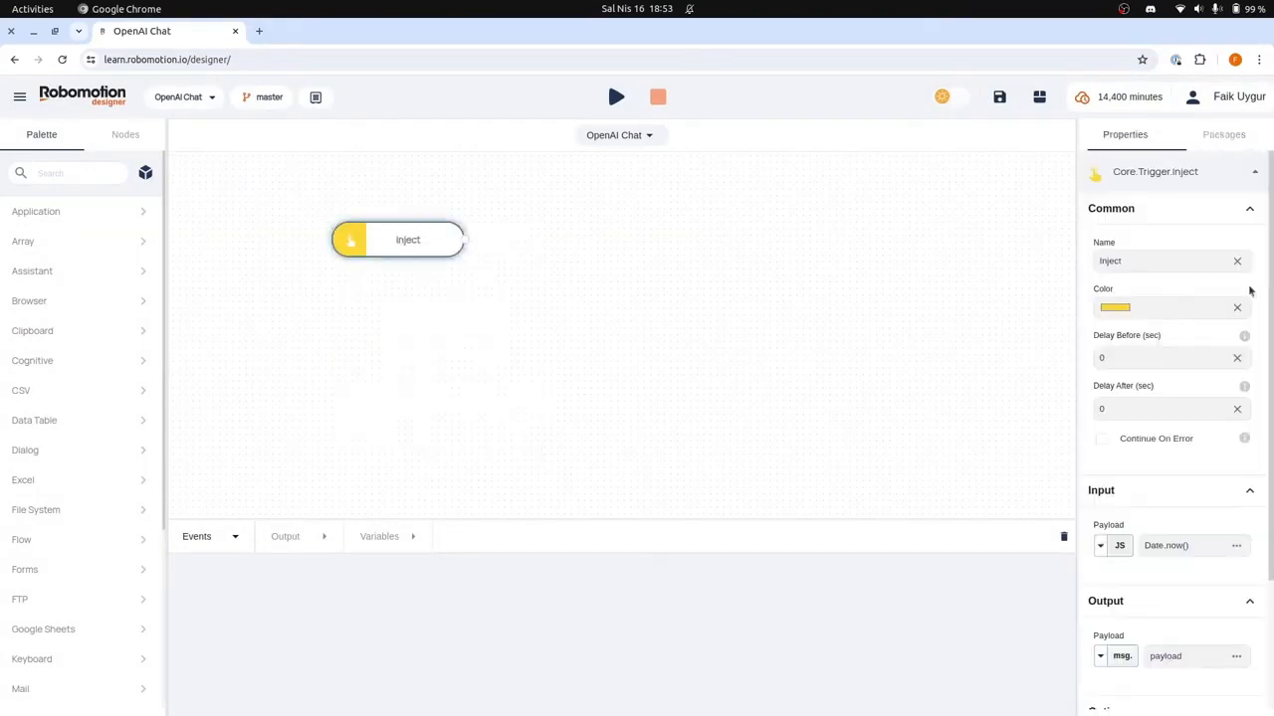
pyautogui.doubleClick(1163, 267)
pyautogui.write('Start')
pyautogui.click(495, 248)
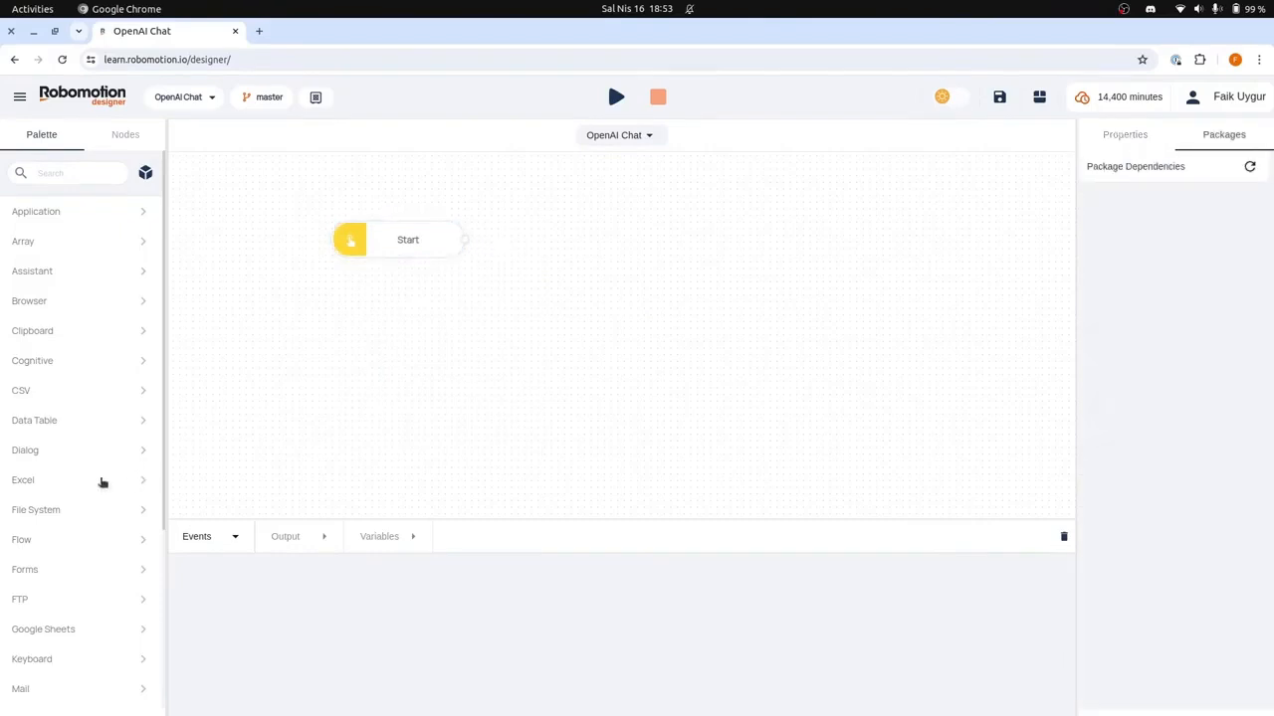
# Step: Check the OpenAI category in the node palette and the OpenAI entry's options in the package list
pyautogui.scroll(-3, 90, 498)
pyautogui.click(66, 525)
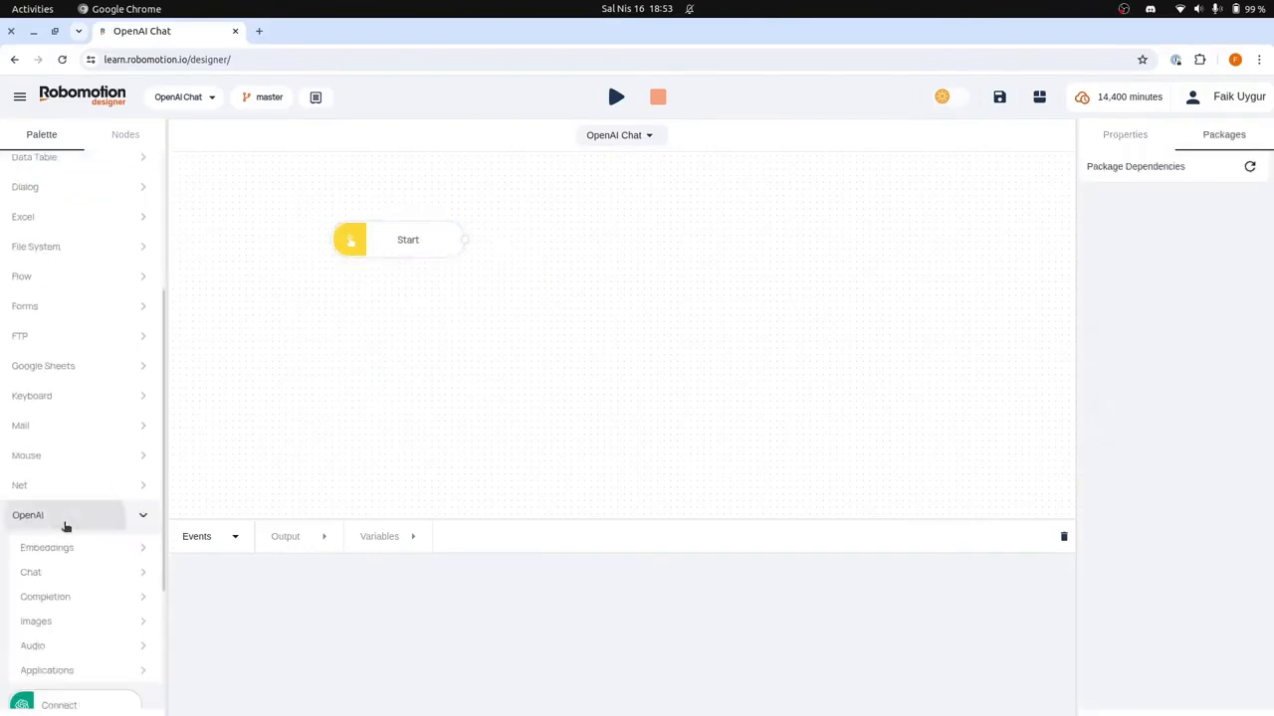
pyautogui.click(66, 525)
pyautogui.scroll(3, 100, 348)
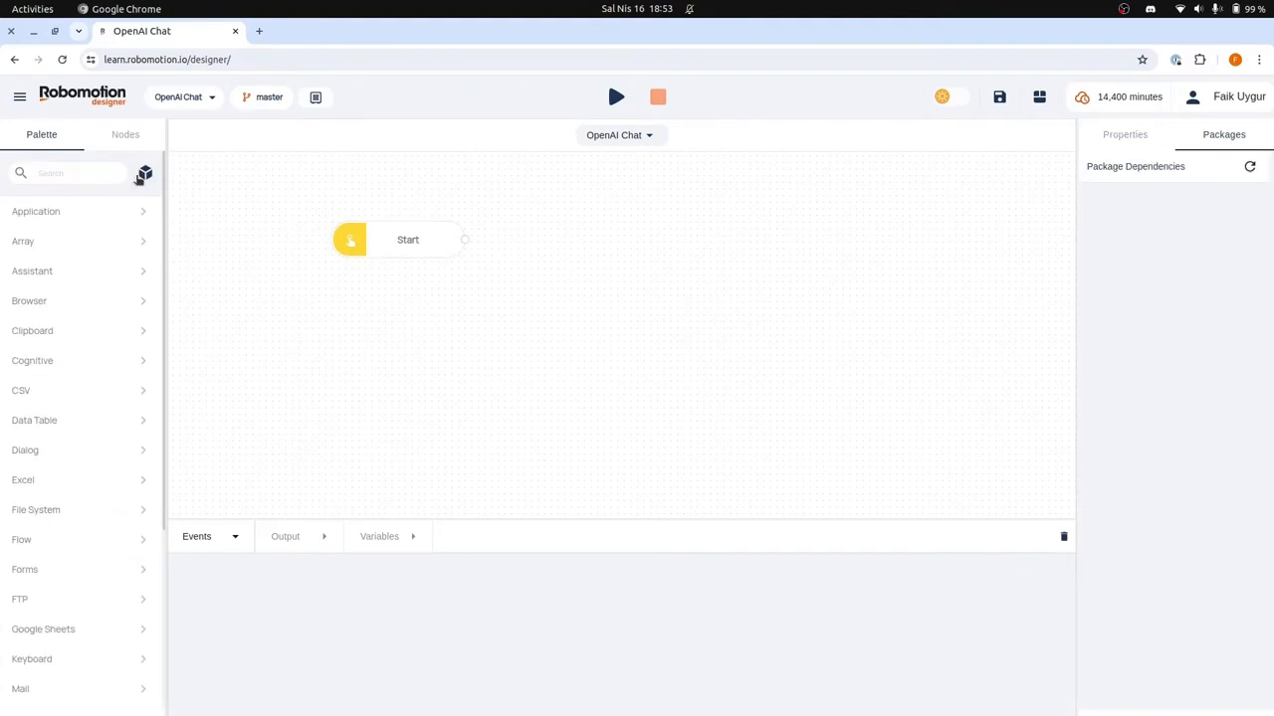
pyautogui.click(146, 175)
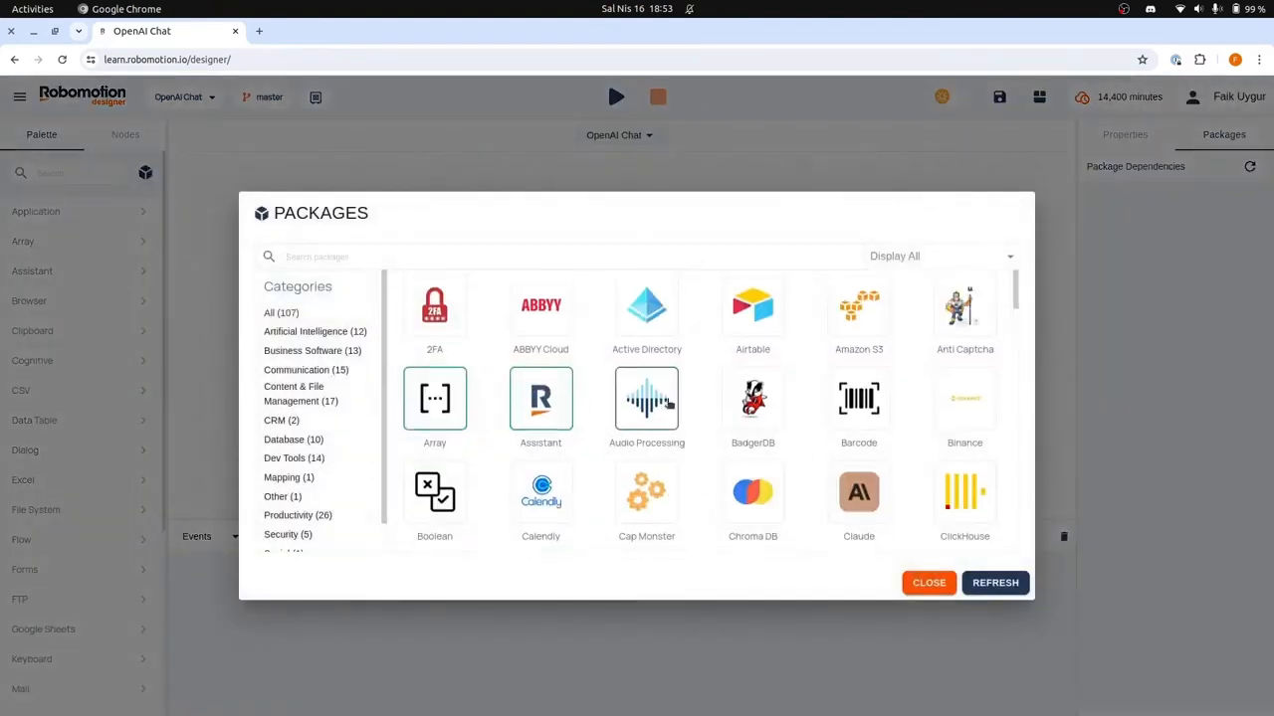
pyautogui.scroll(-3, 667, 403)
pyautogui.scroll(-10, 668, 403)
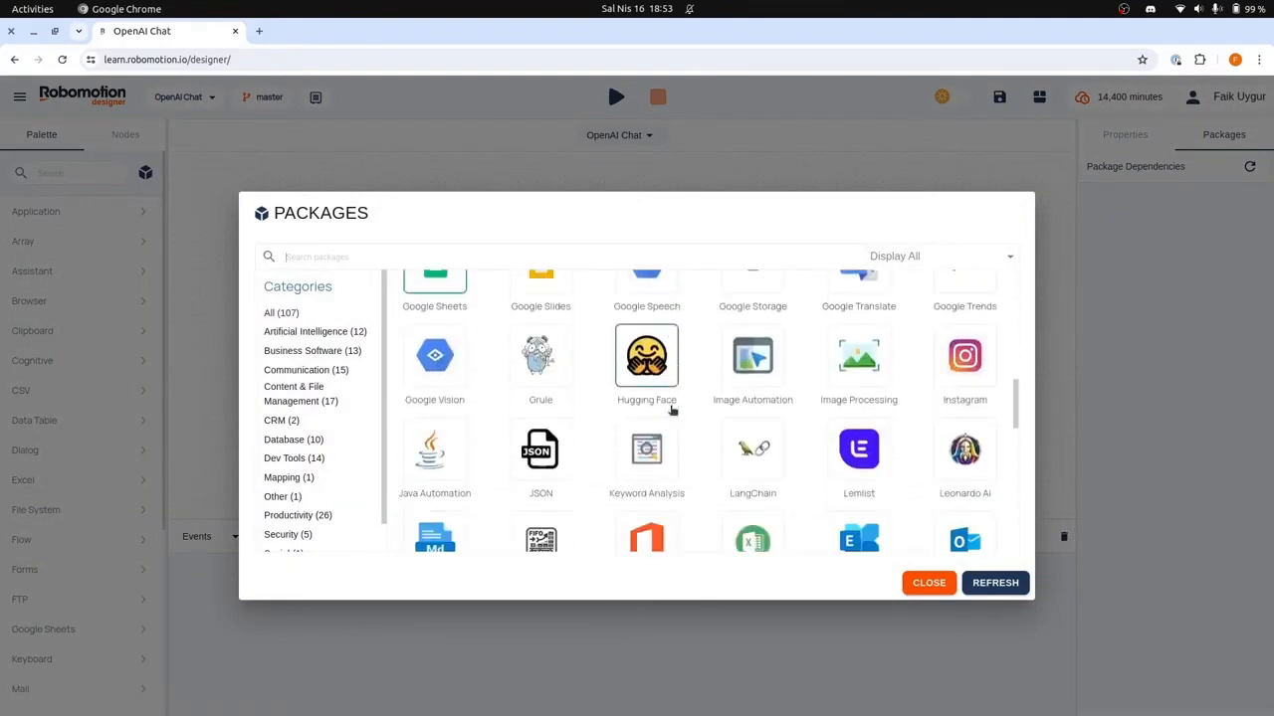
pyautogui.scroll(-1, 687, 435)
pyautogui.rightClick(861, 423)
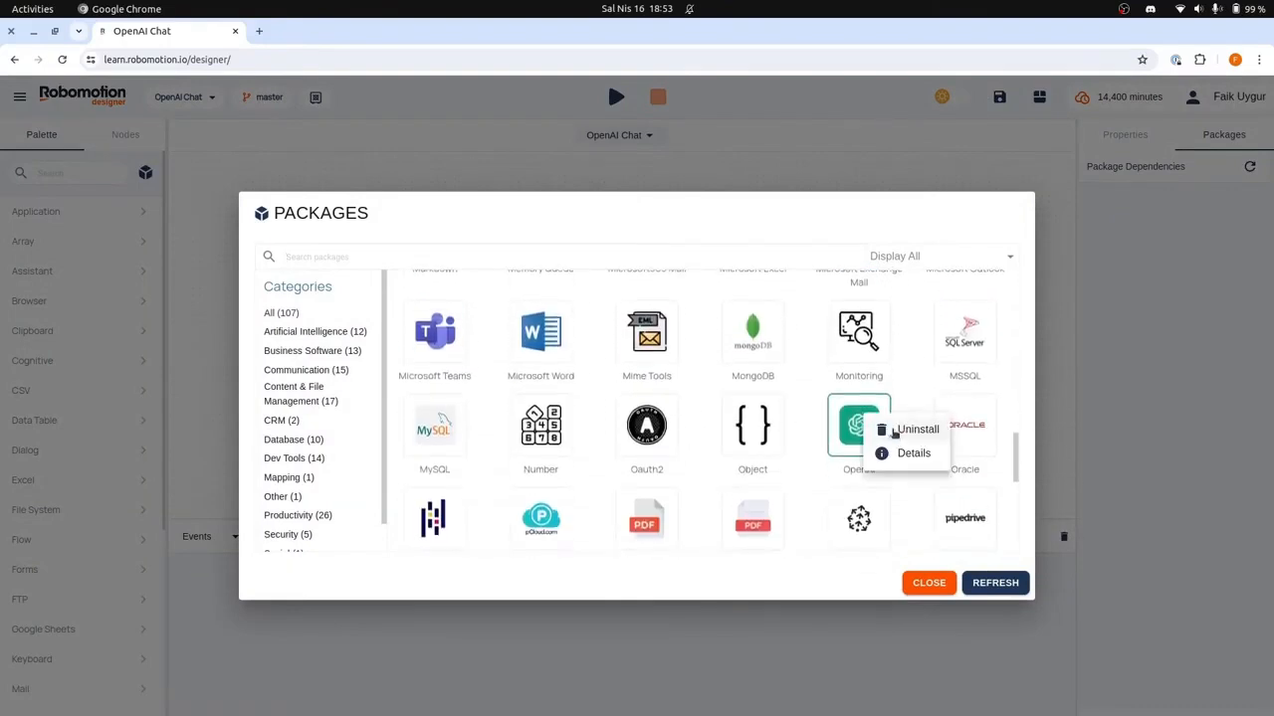
pyautogui.click(795, 477)
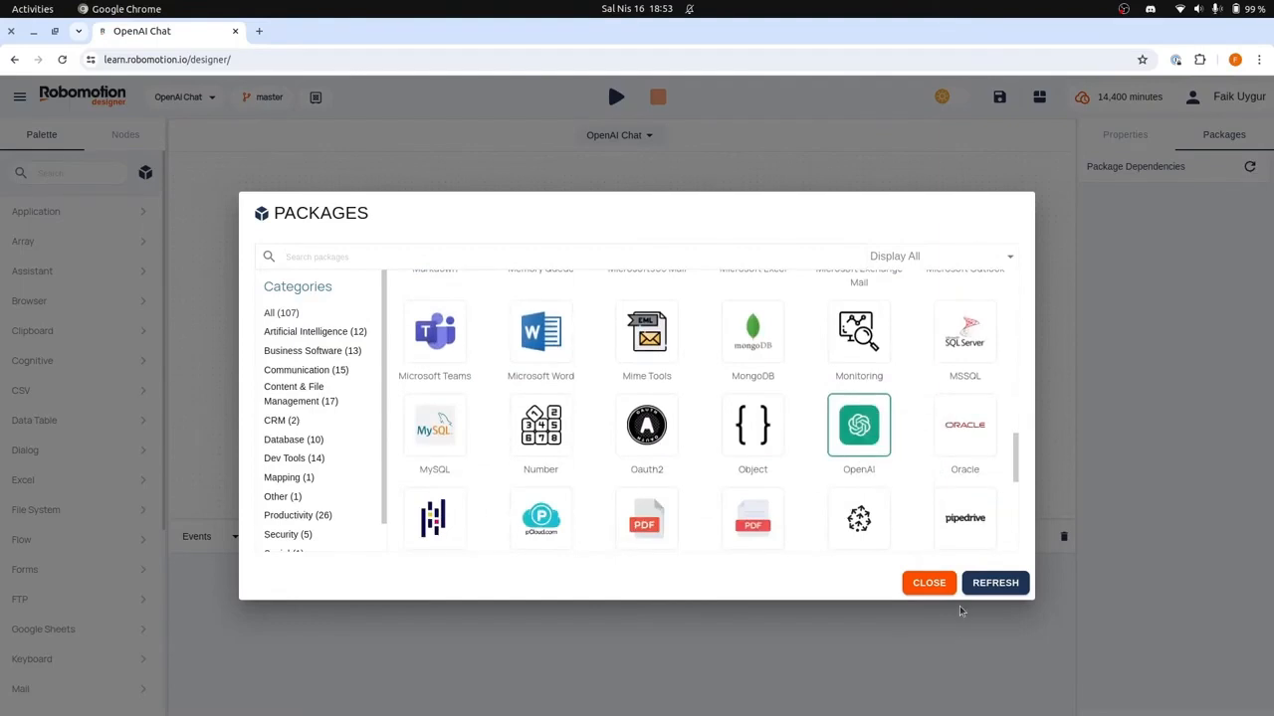
pyautogui.click(928, 584)
# Step: Add an OpenAI Connect node to the flow and link the Start node to it
pyautogui.scroll(-5, 117, 583)
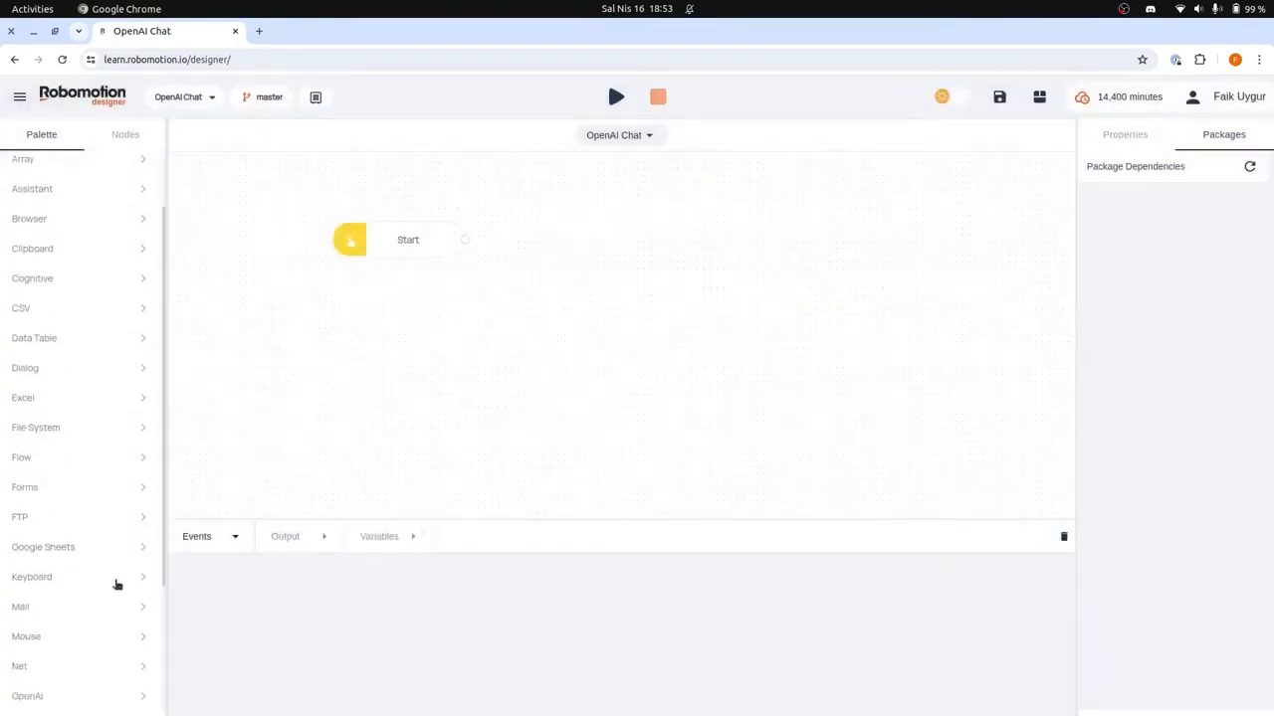
pyautogui.click(76, 537)
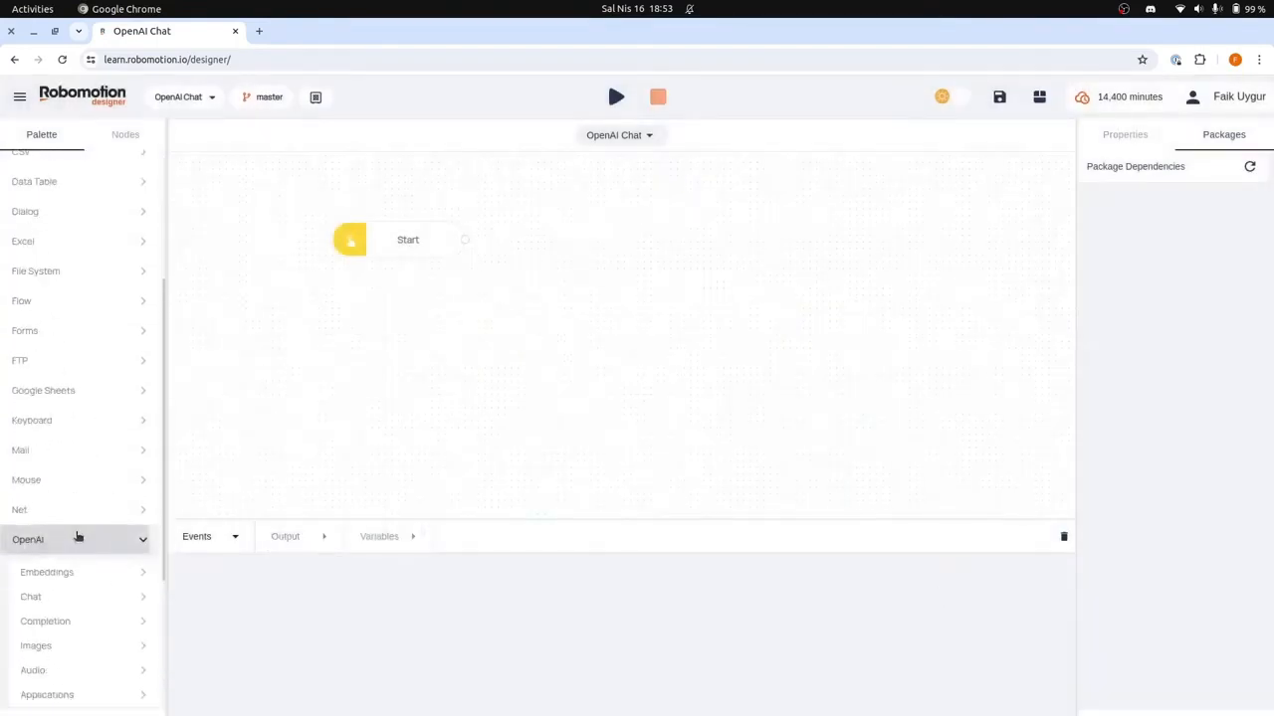
pyautogui.scroll(-1, 80, 537)
pyautogui.moveTo(82, 651); pyautogui.dragTo(605, 243)
pyautogui.moveTo(464, 239); pyautogui.dragTo(588, 239)
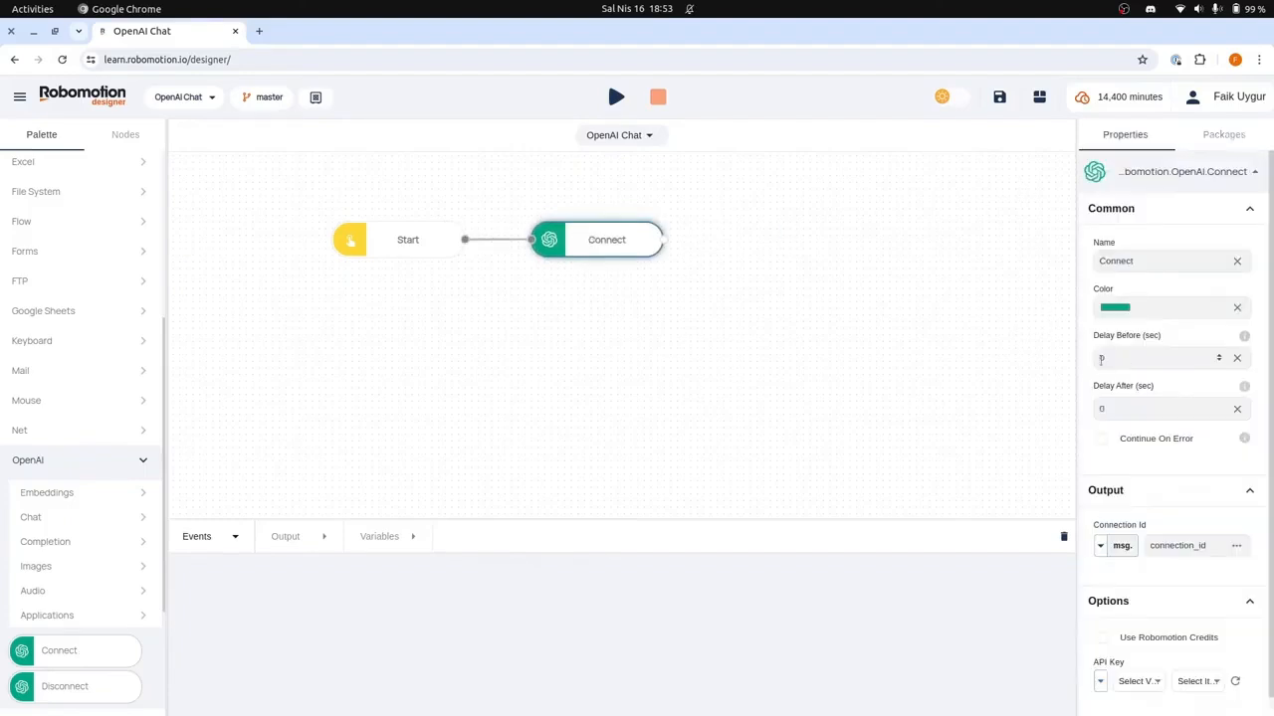
# Step: Enable Use Robomotion Credits for the Connect node
pyautogui.click(591, 235)
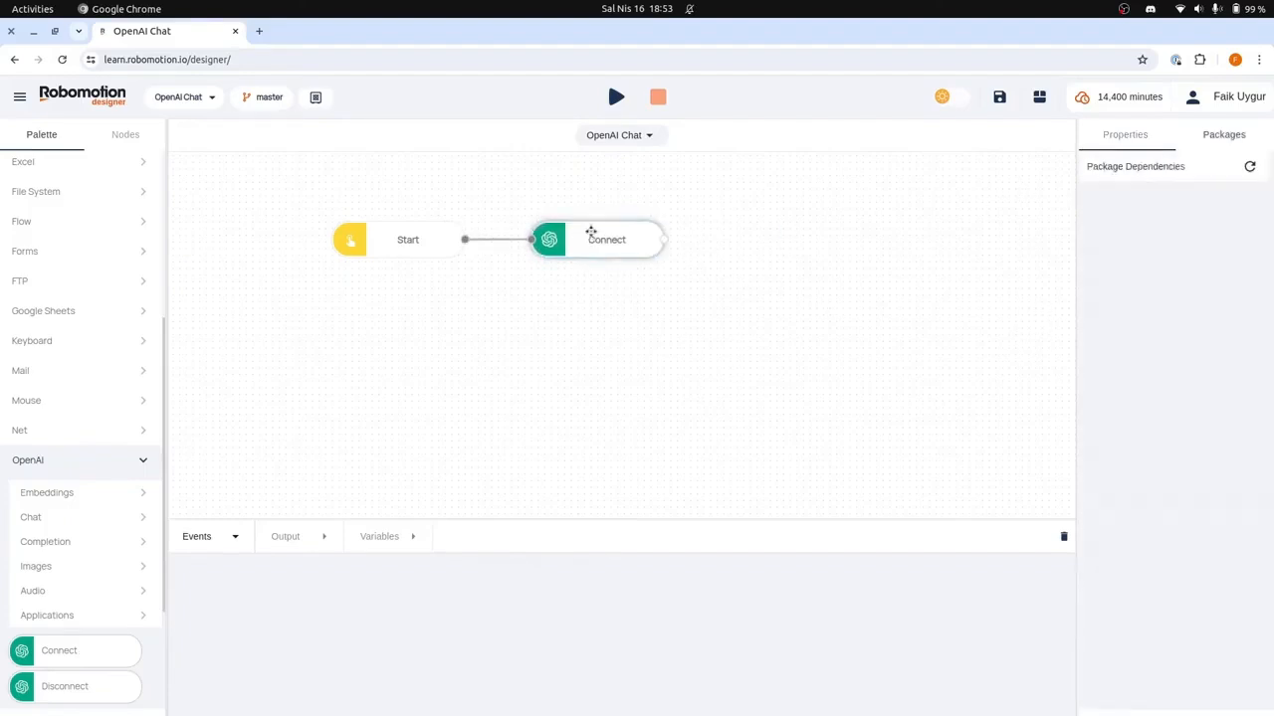
pyautogui.scroll(-1, 1148, 448)
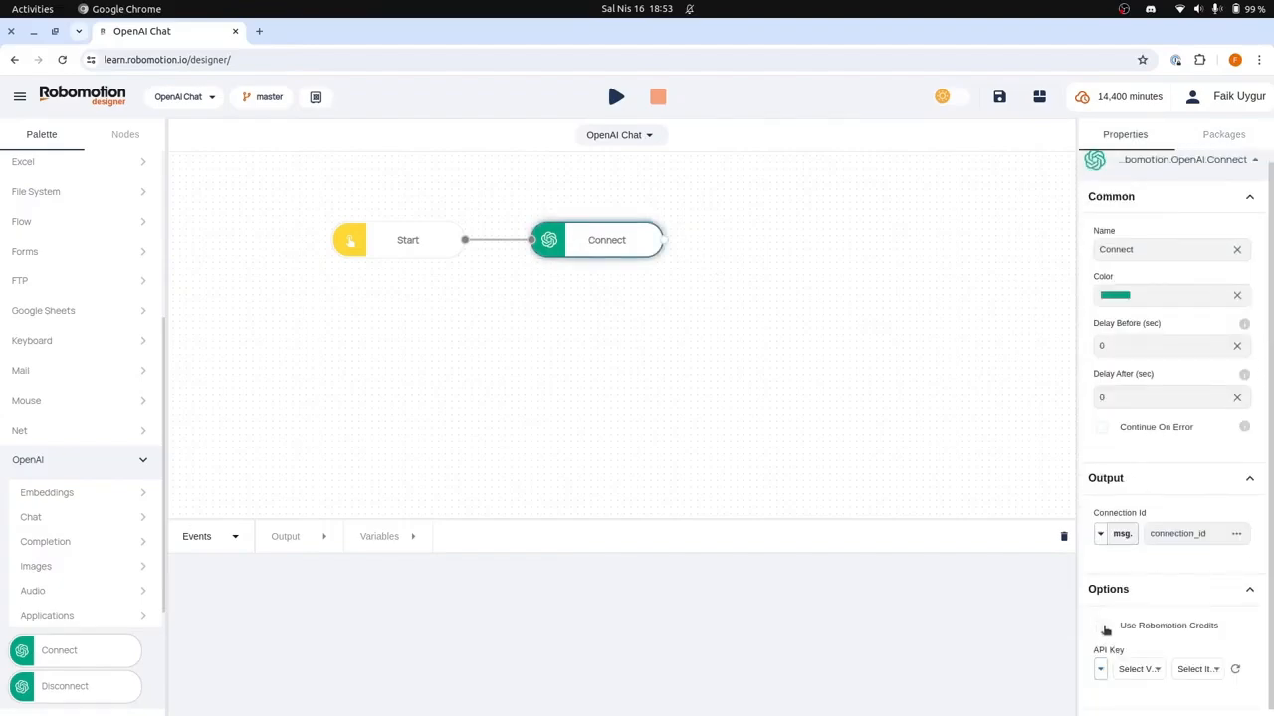
pyautogui.click(1103, 627)
# Step: Place an OpenAI Create Chat Completion node below the Connect node and link Connect to it
pyautogui.click(62, 519)
pyautogui.moveTo(74, 563); pyautogui.dragTo(594, 293)
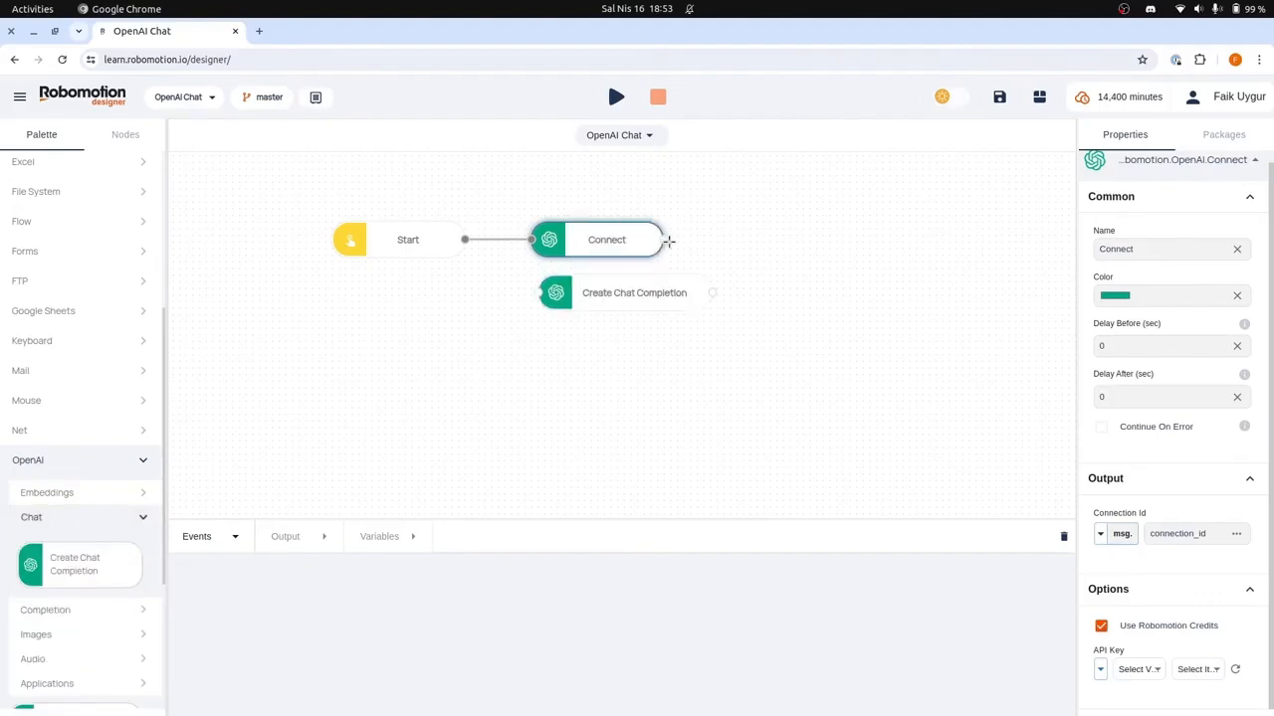
pyautogui.moveTo(665, 240); pyautogui.dragTo(535, 295)
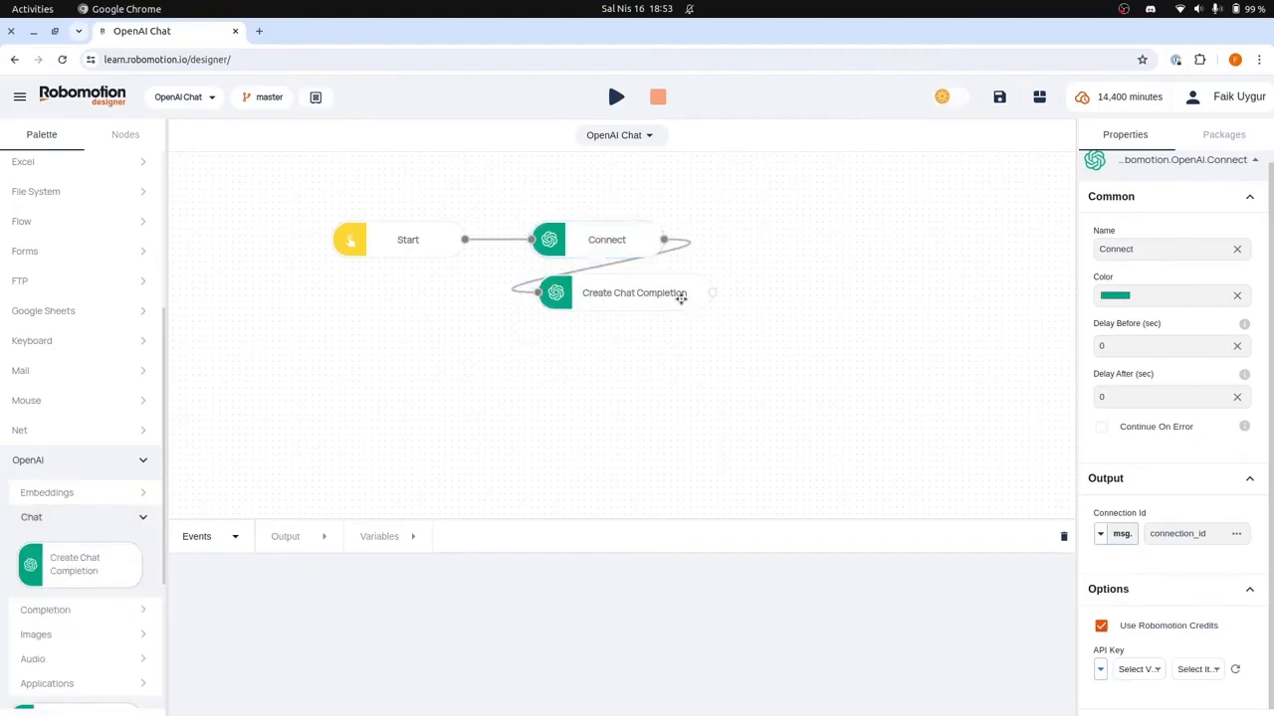
# Step: Add a Debug node linked to the output of Create Chat Completion and align the two in a row
pyautogui.click(662, 294)
pyautogui.moveTo(662, 295); pyautogui.dragTo(814, 278)
pyautogui.write('deb')
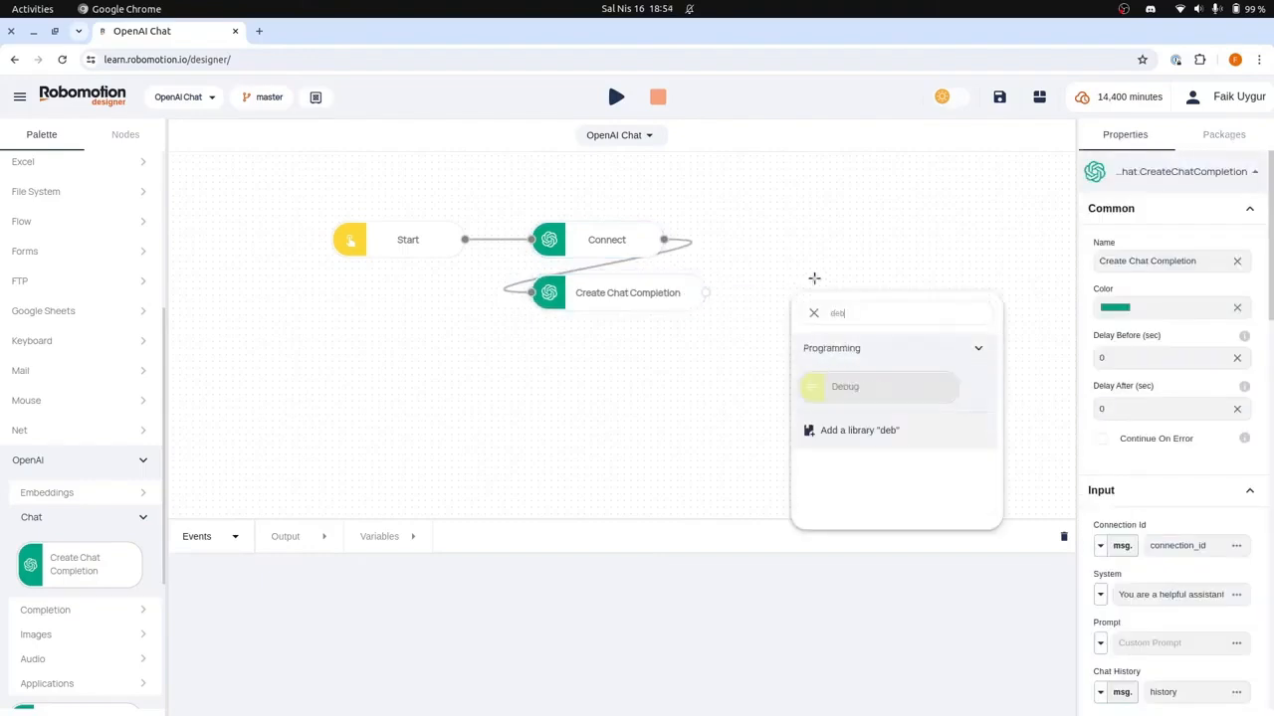
pyautogui.press('Return')
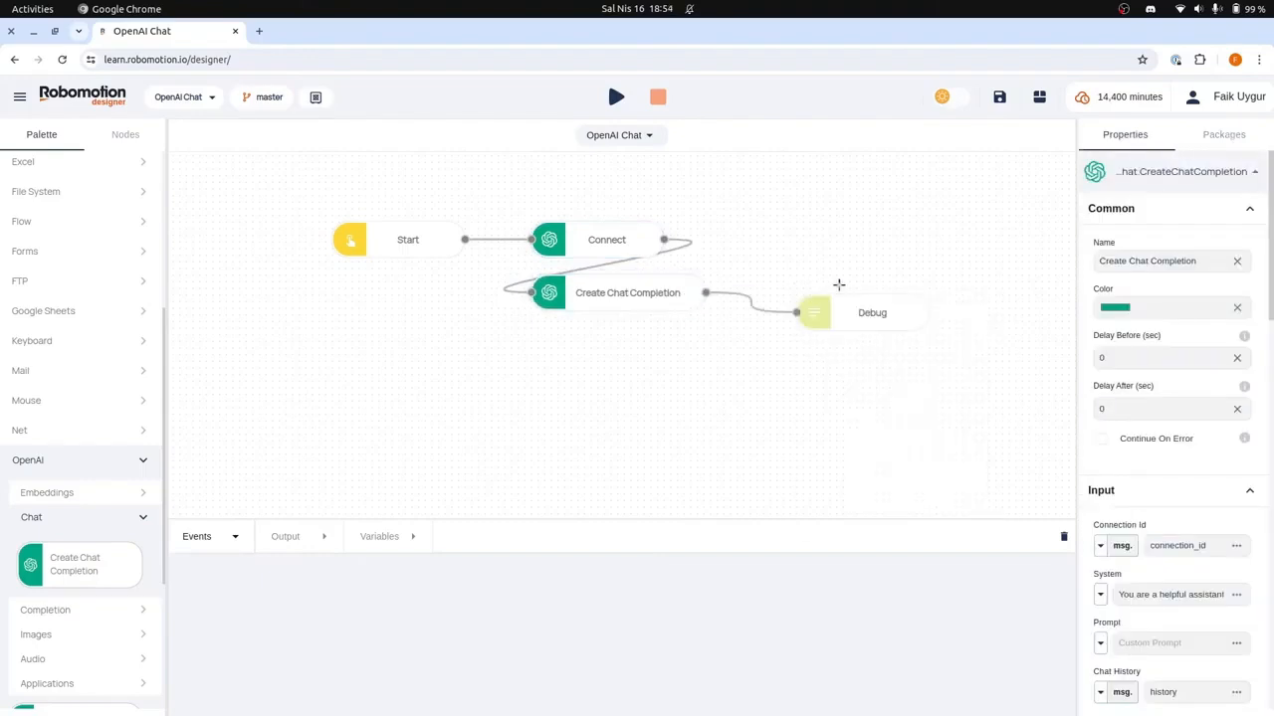
pyautogui.moveTo(838, 301); pyautogui.dragTo(803, 283)
# Step: Set the Create Chat Completion node's prompt to "Tell me a joke?"
pyautogui.click(645, 291)
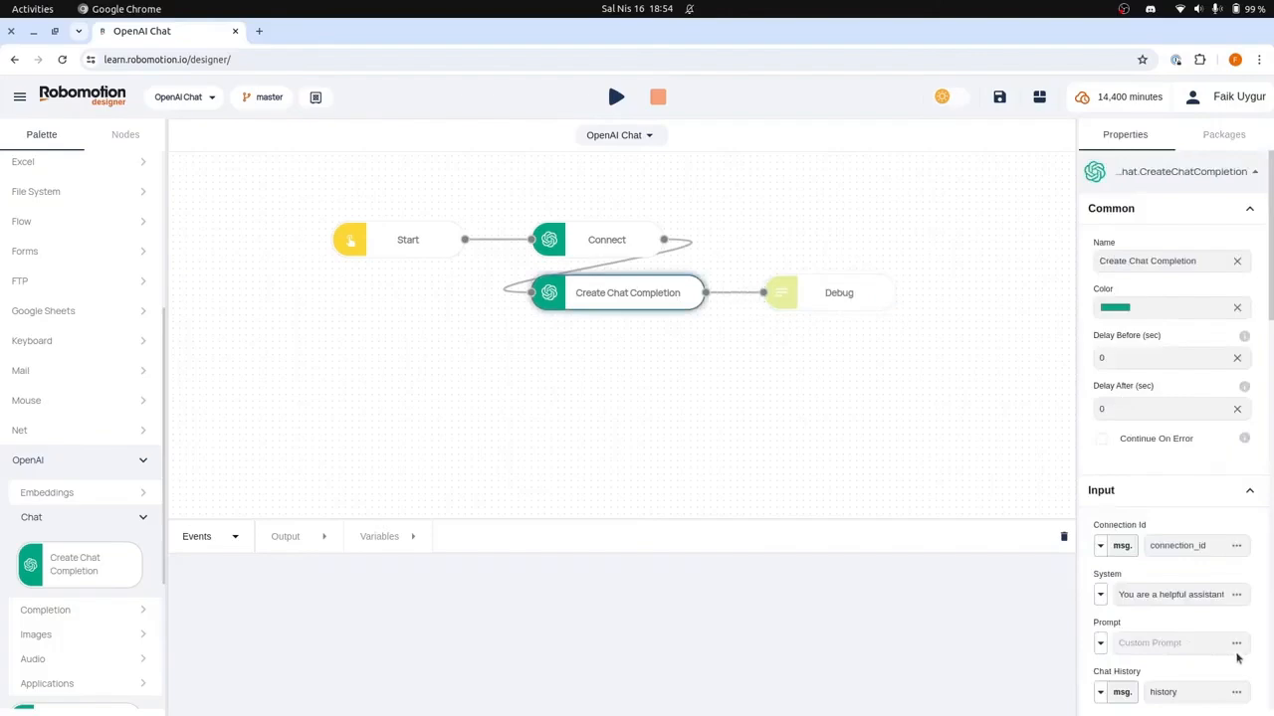
pyautogui.click(1236, 643)
pyautogui.click(538, 395)
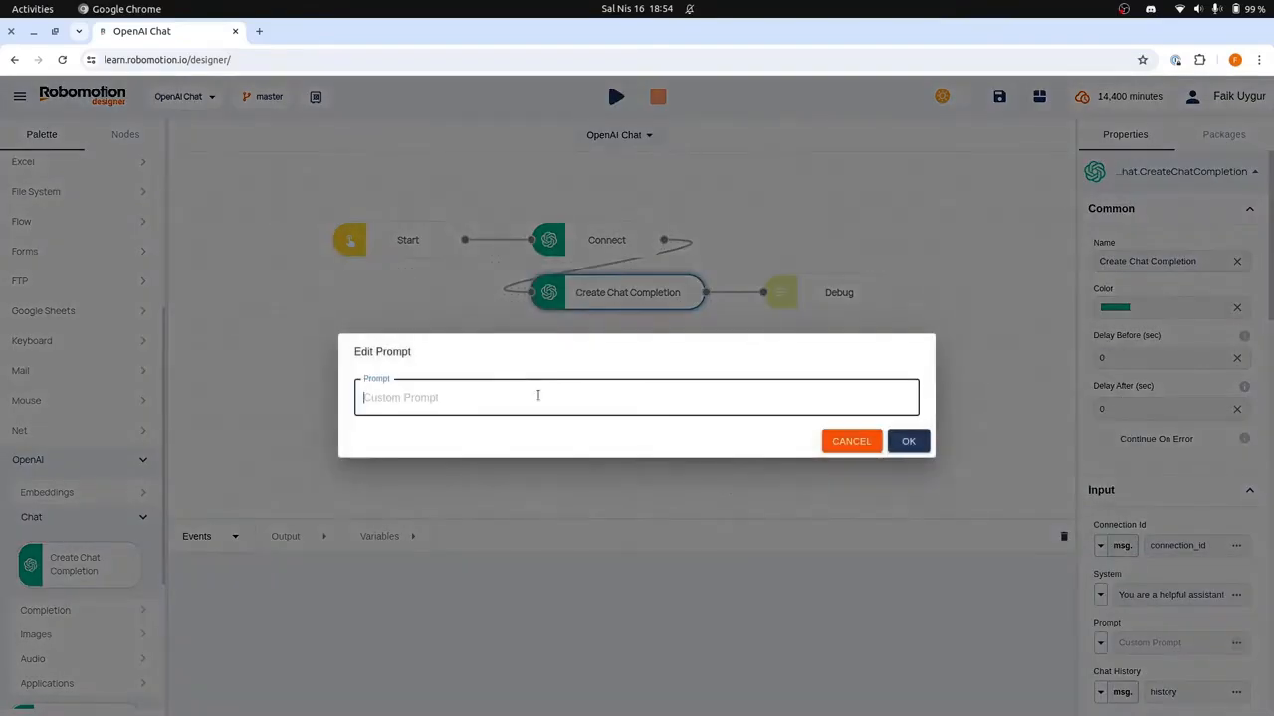
pyautogui.write('Tell me a joke?')
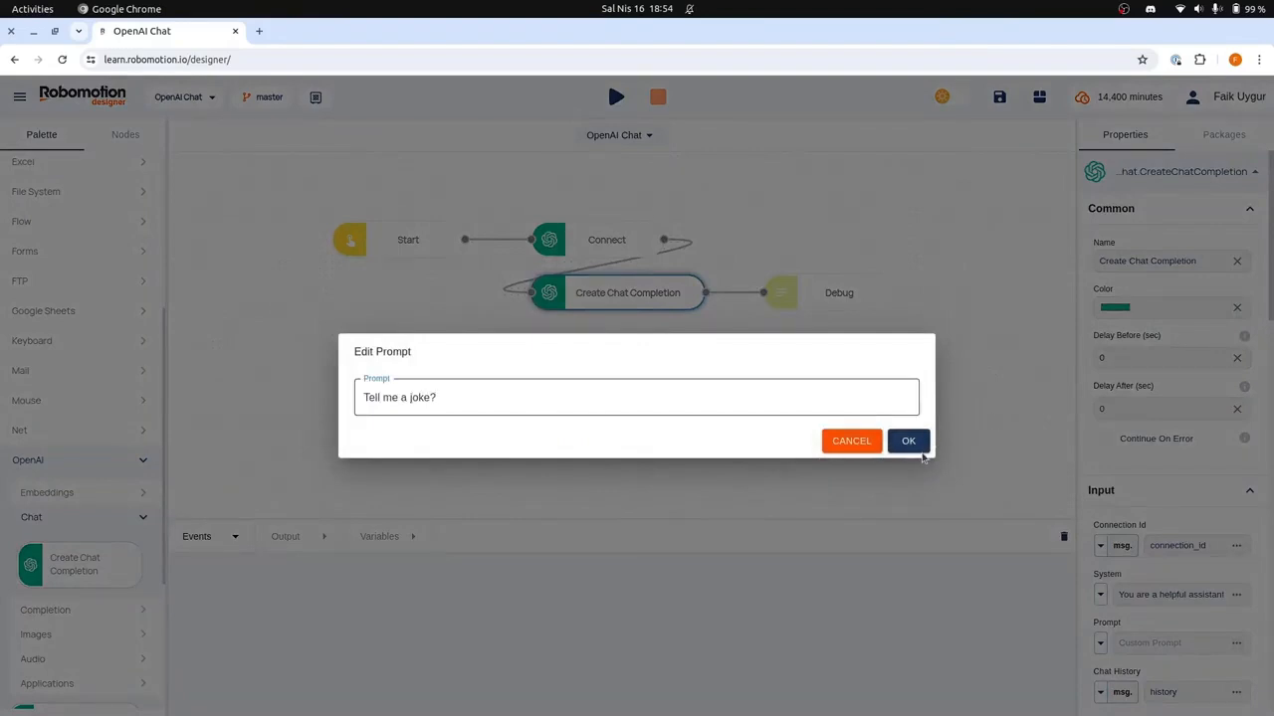
pyautogui.click(909, 442)
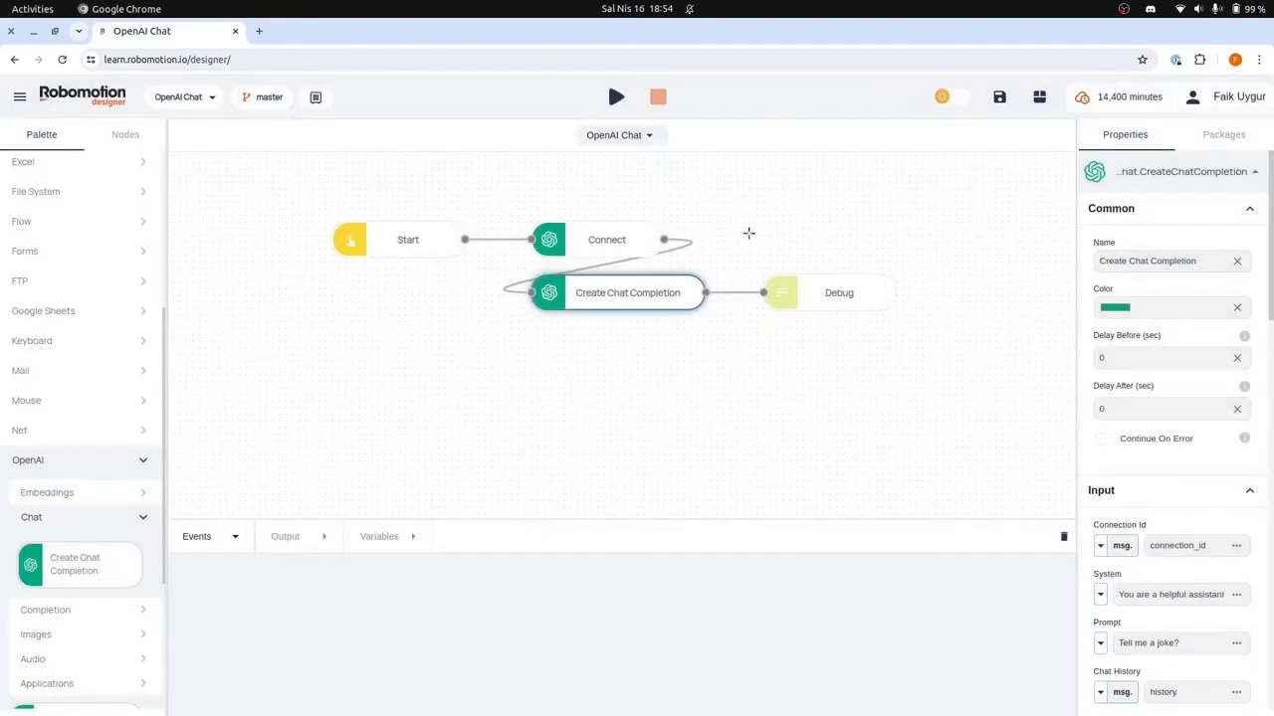
pyautogui.click(752, 229)
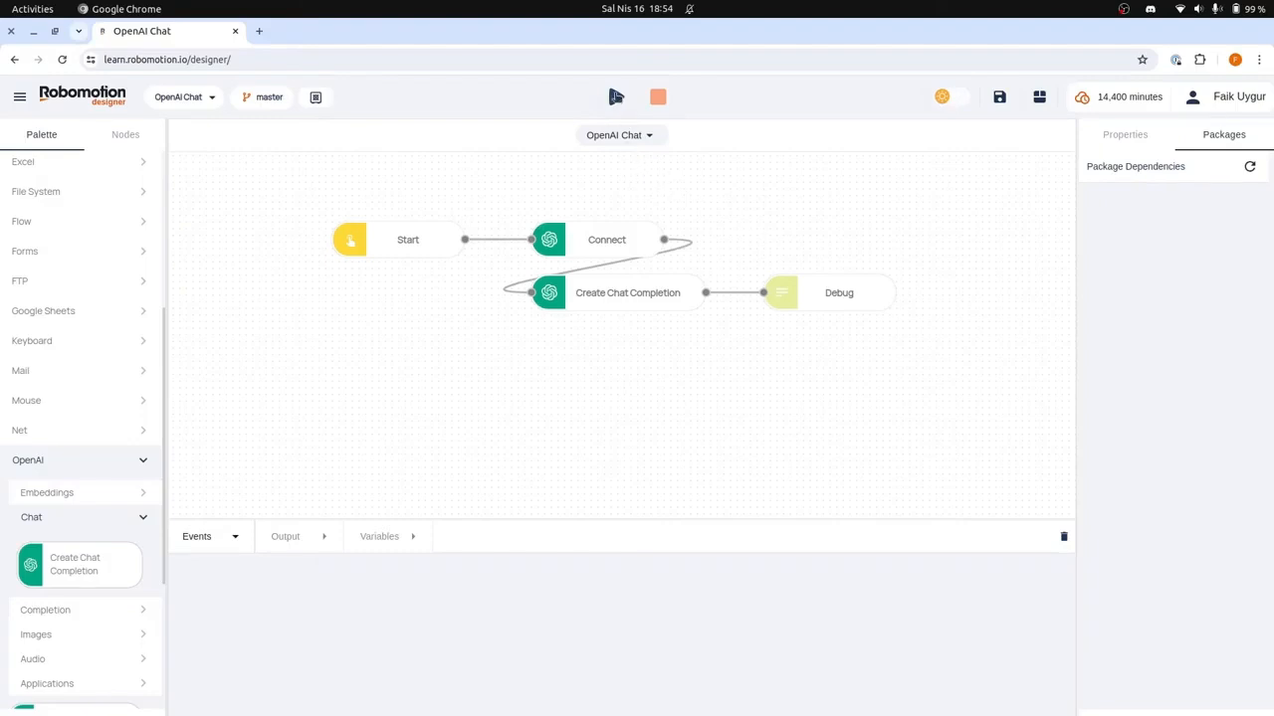
# Step: Run the flow in the cloud on the Furious Bose robot
pyautogui.click(616, 97)
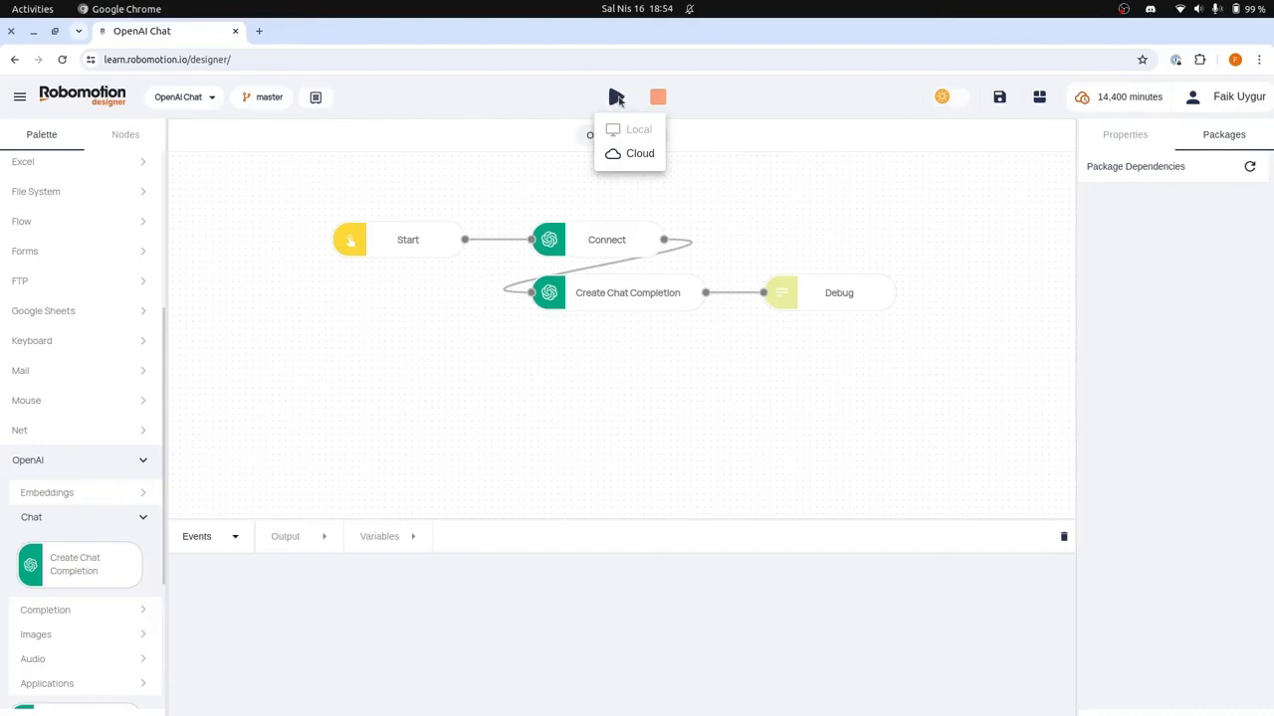
pyautogui.click(632, 155)
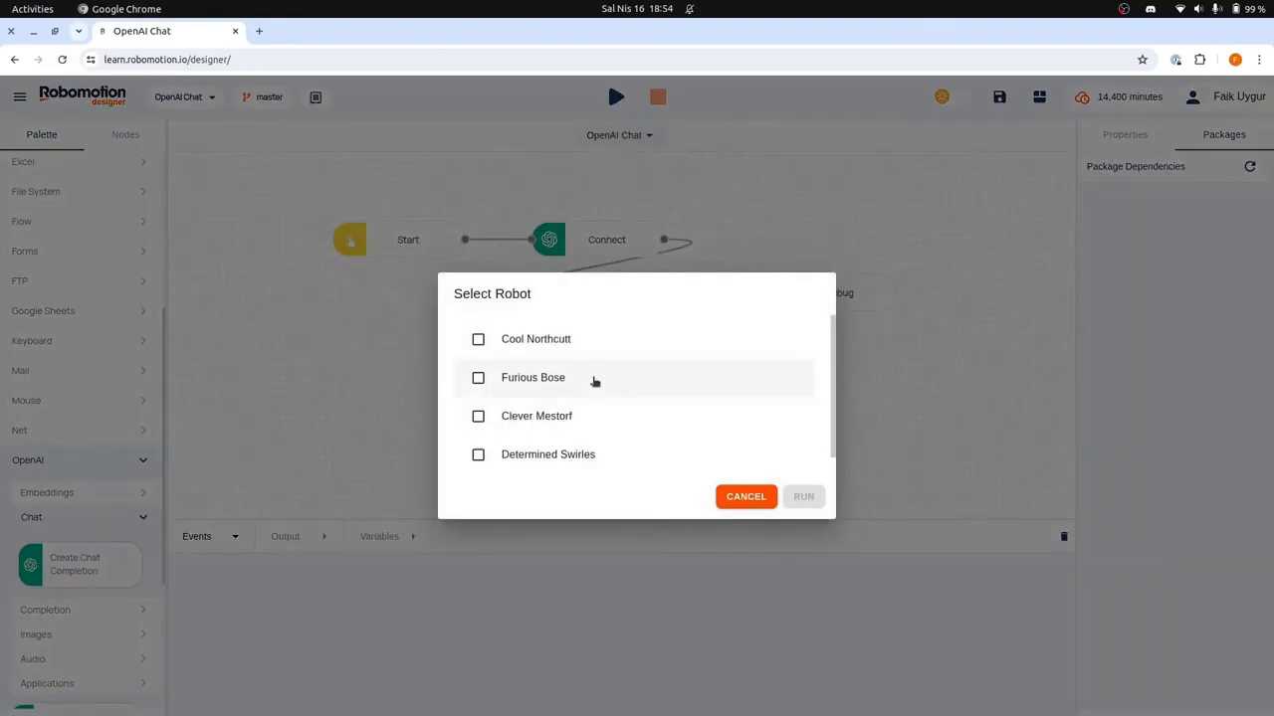
pyautogui.scroll(-1, 590, 373)
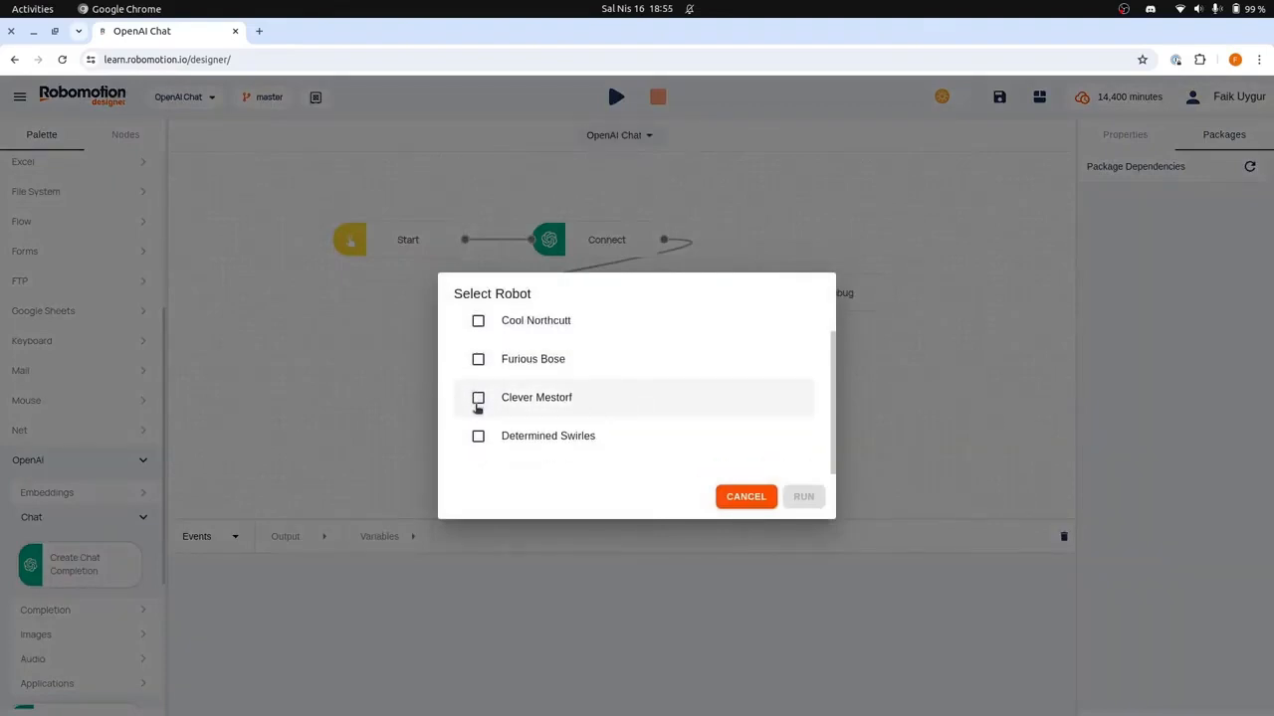
pyautogui.click(479, 360)
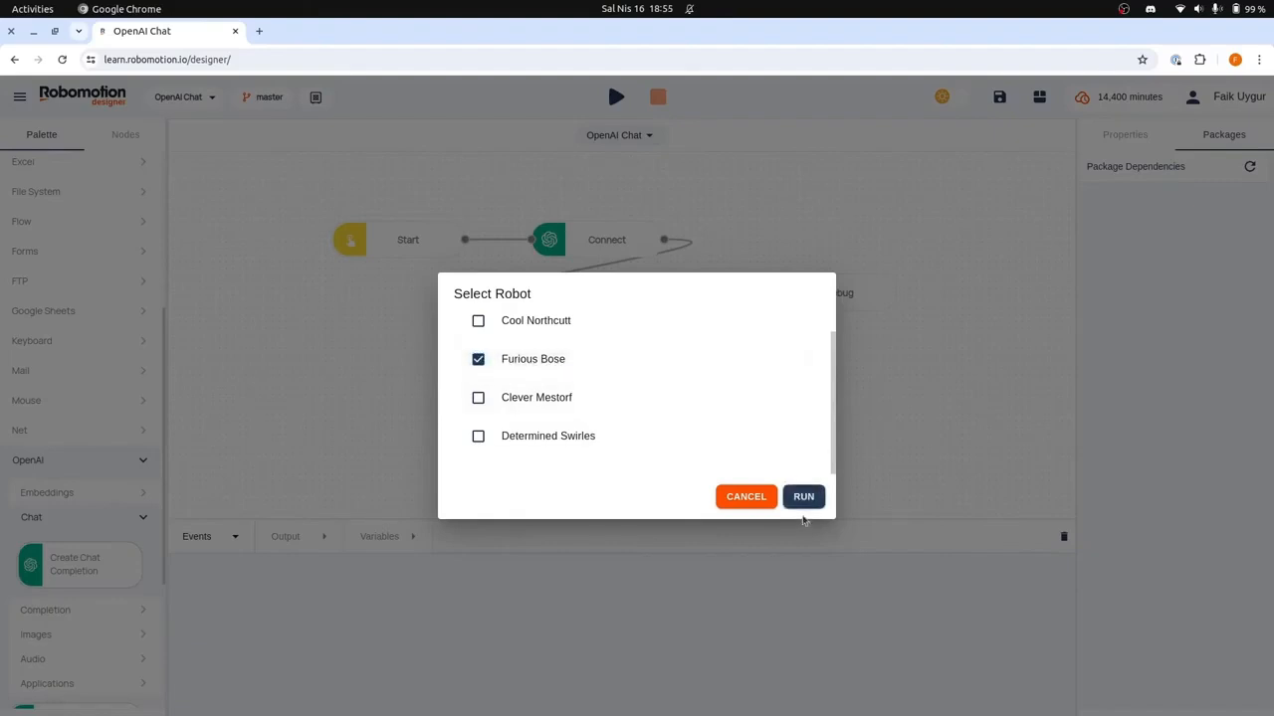
pyautogui.click(803, 496)
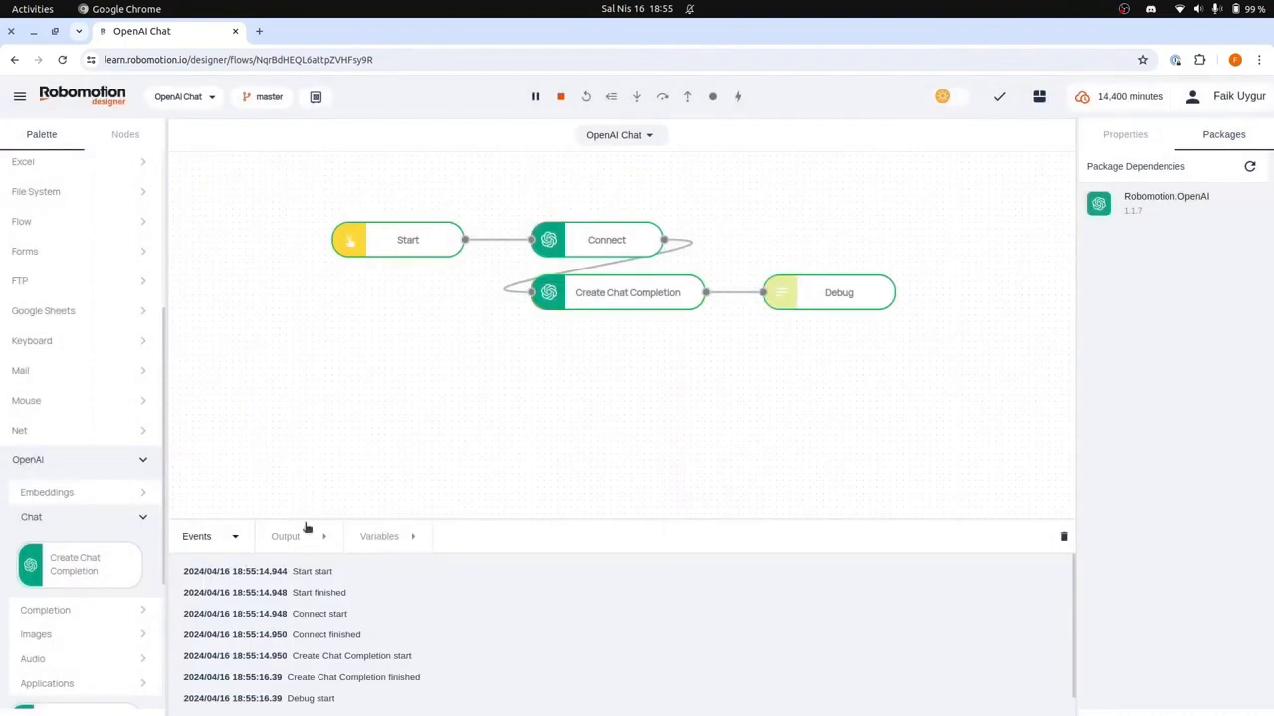
# Step: Expand the Debug output down to the first completion choice's message content and stop the running flow
pyautogui.click(288, 537)
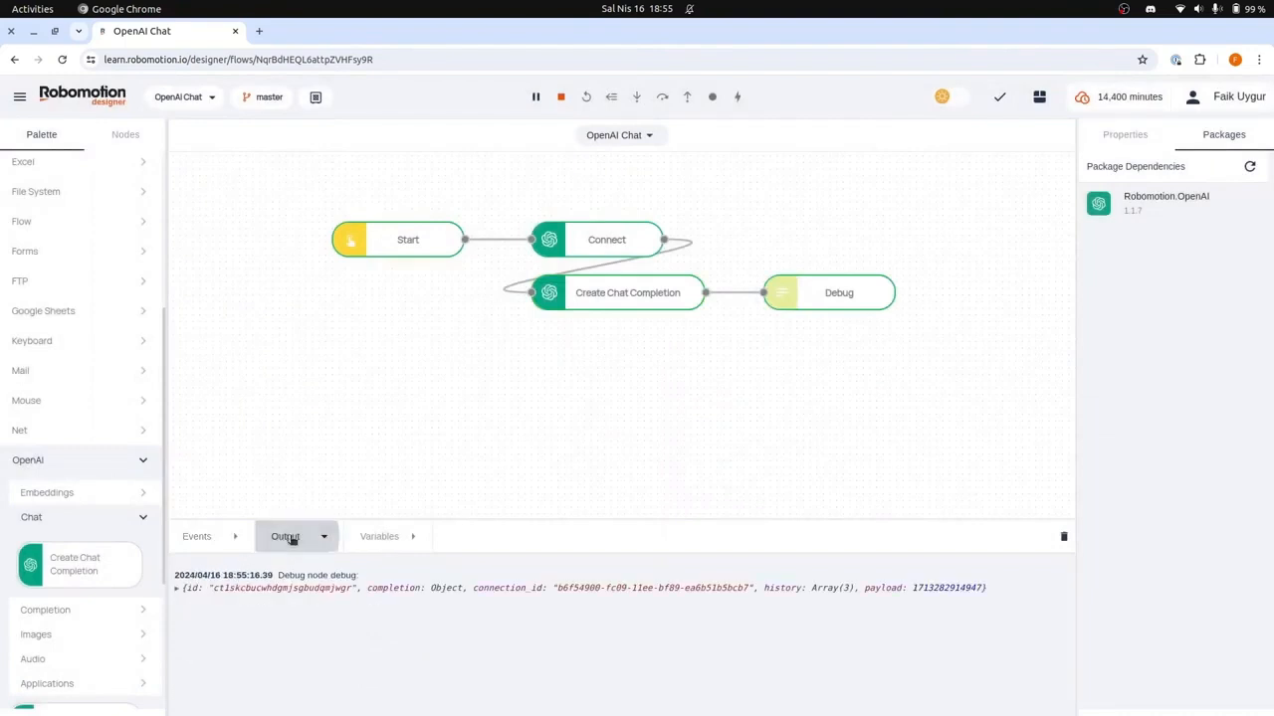
pyautogui.click(410, 592)
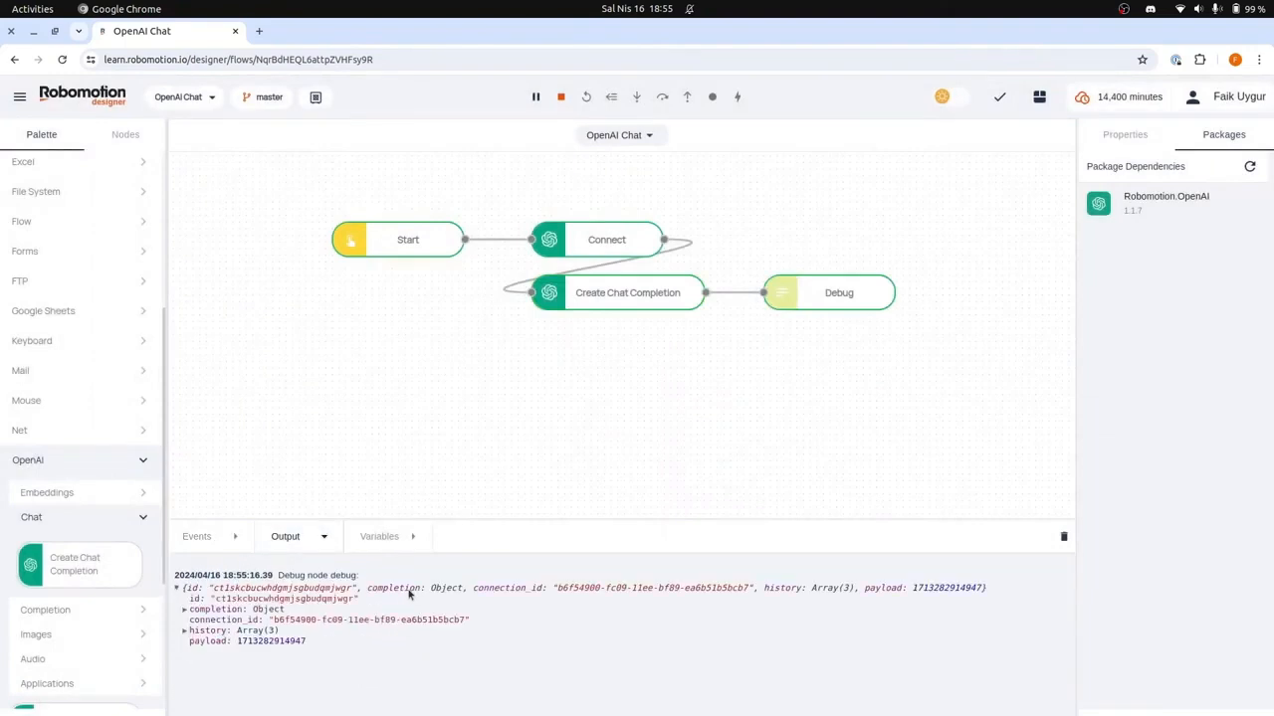
pyautogui.click(203, 610)
pyautogui.click(212, 621)
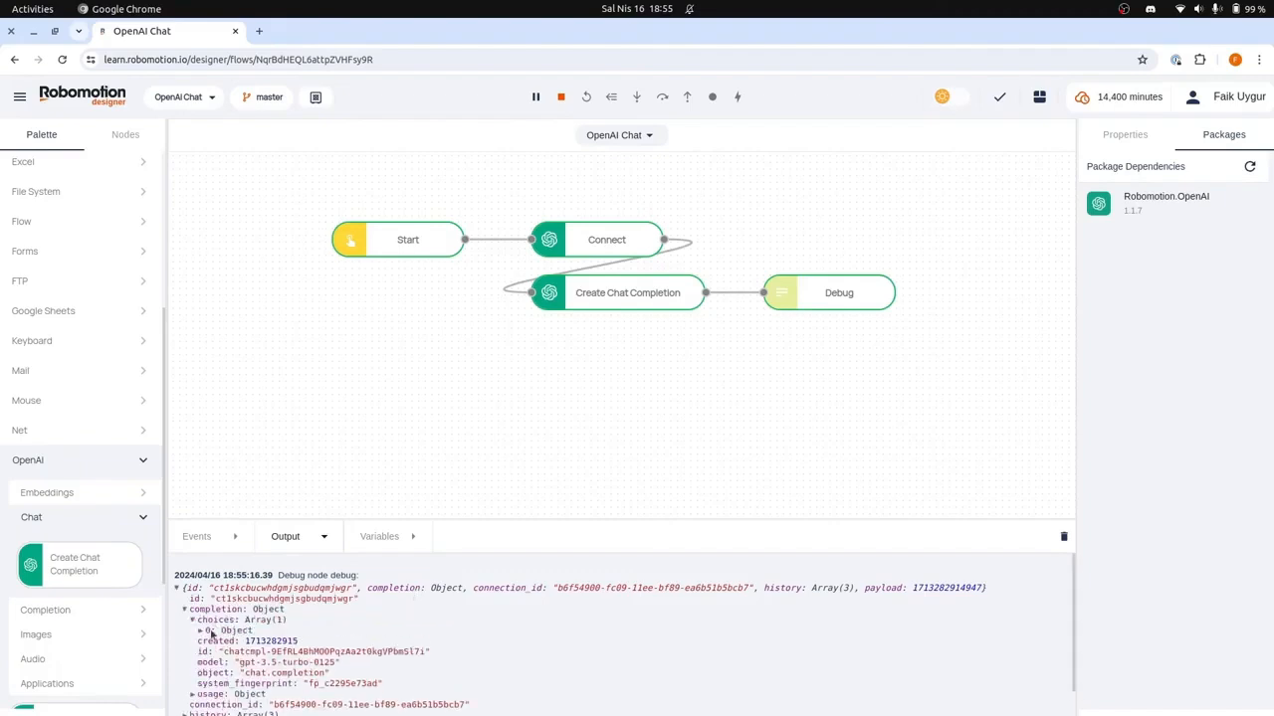
pyautogui.click(208, 632)
pyautogui.scroll(-2, 229, 627)
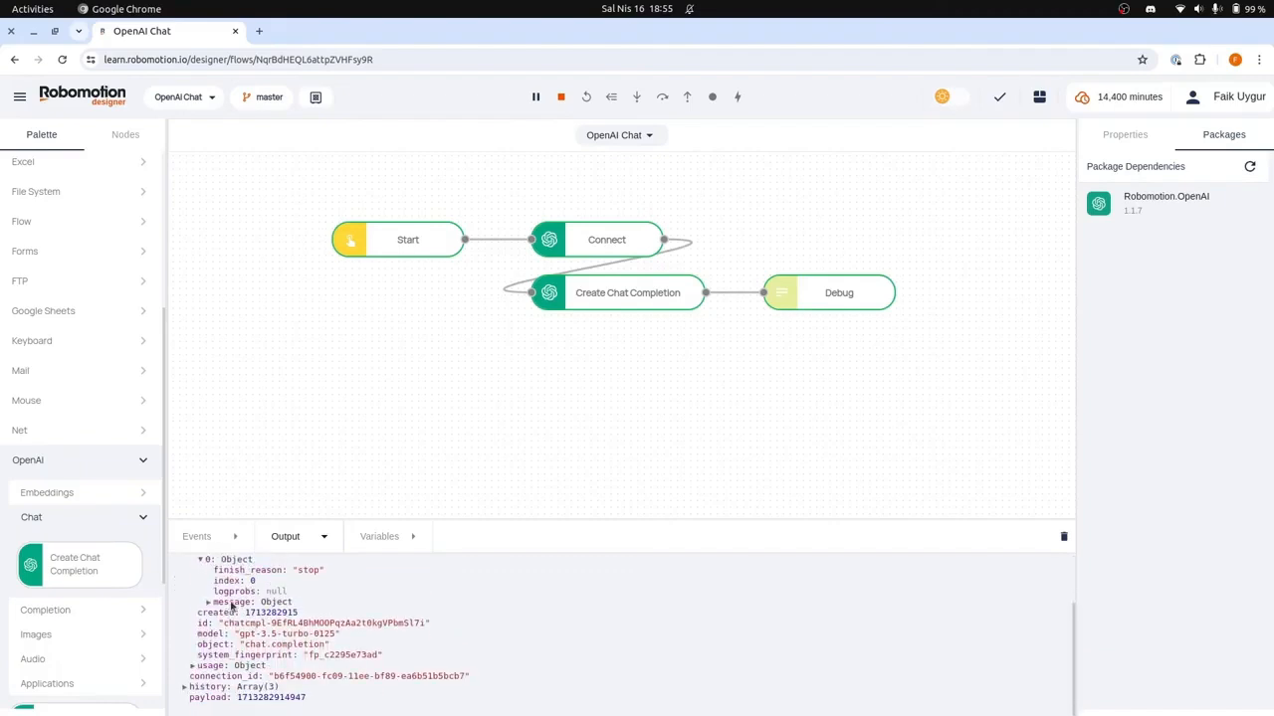
pyautogui.click(232, 603)
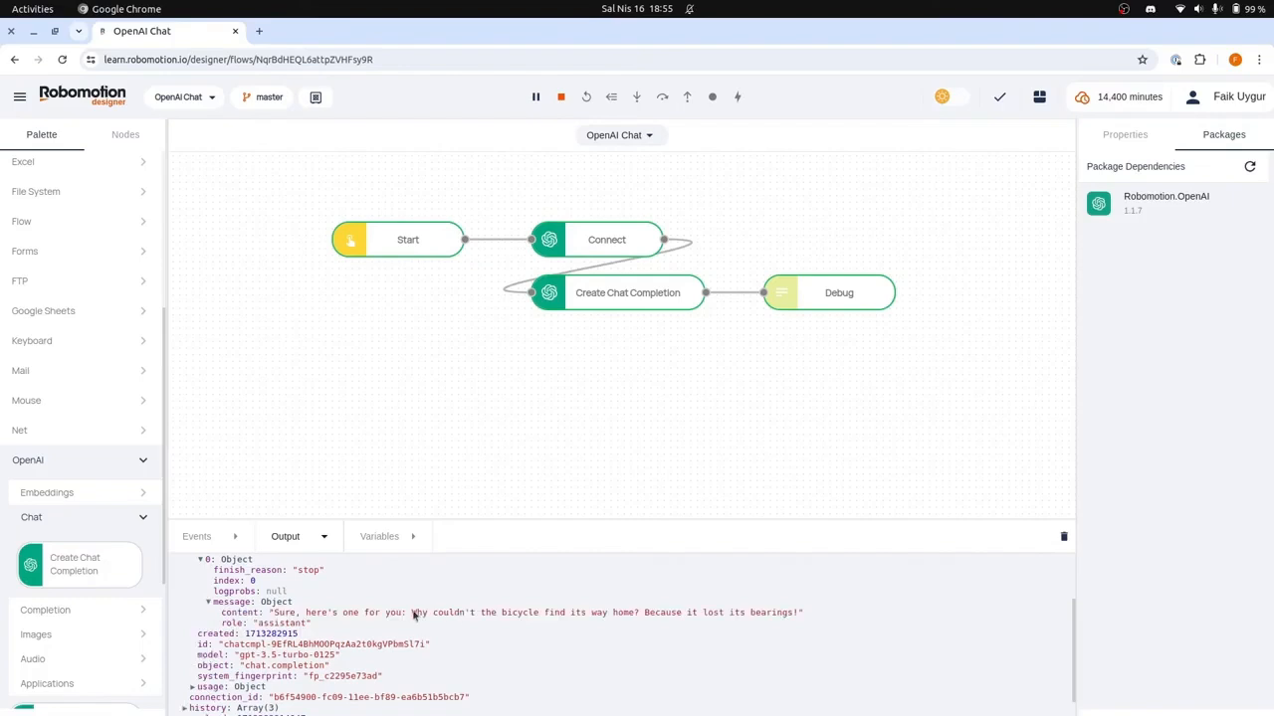
pyautogui.moveTo(414, 615); pyautogui.dragTo(810, 614)
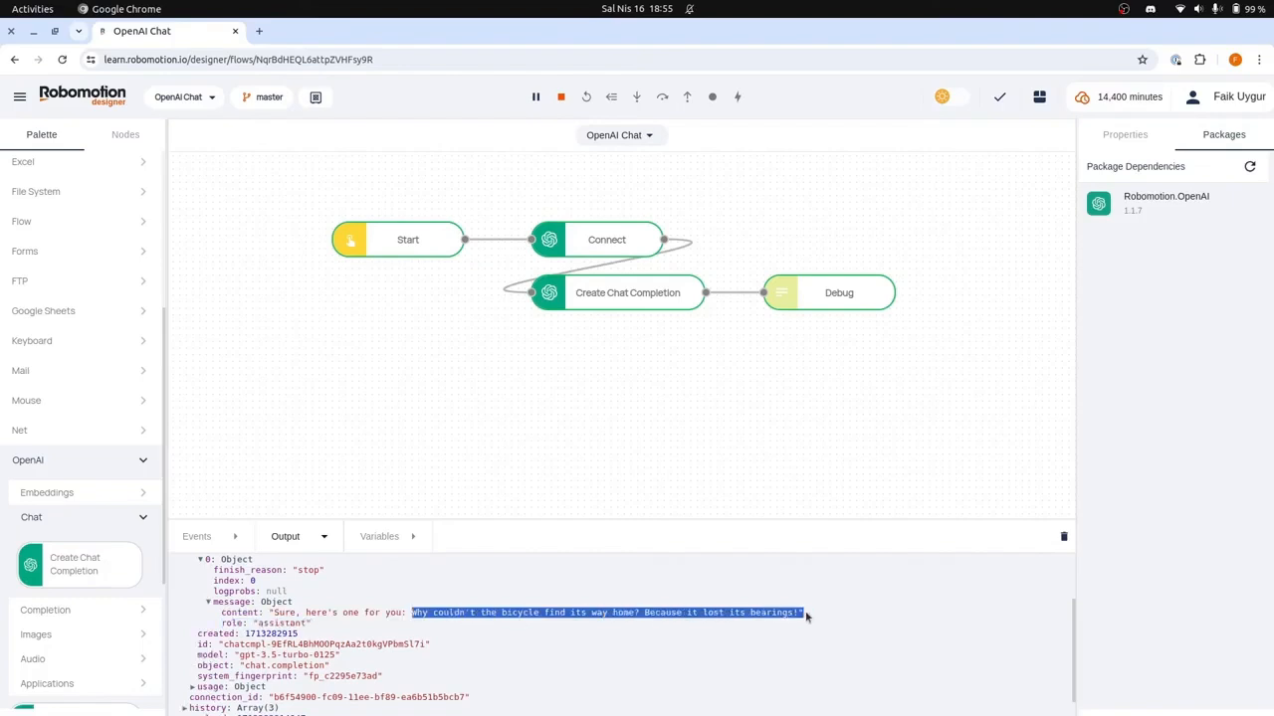
pyautogui.click(806, 617)
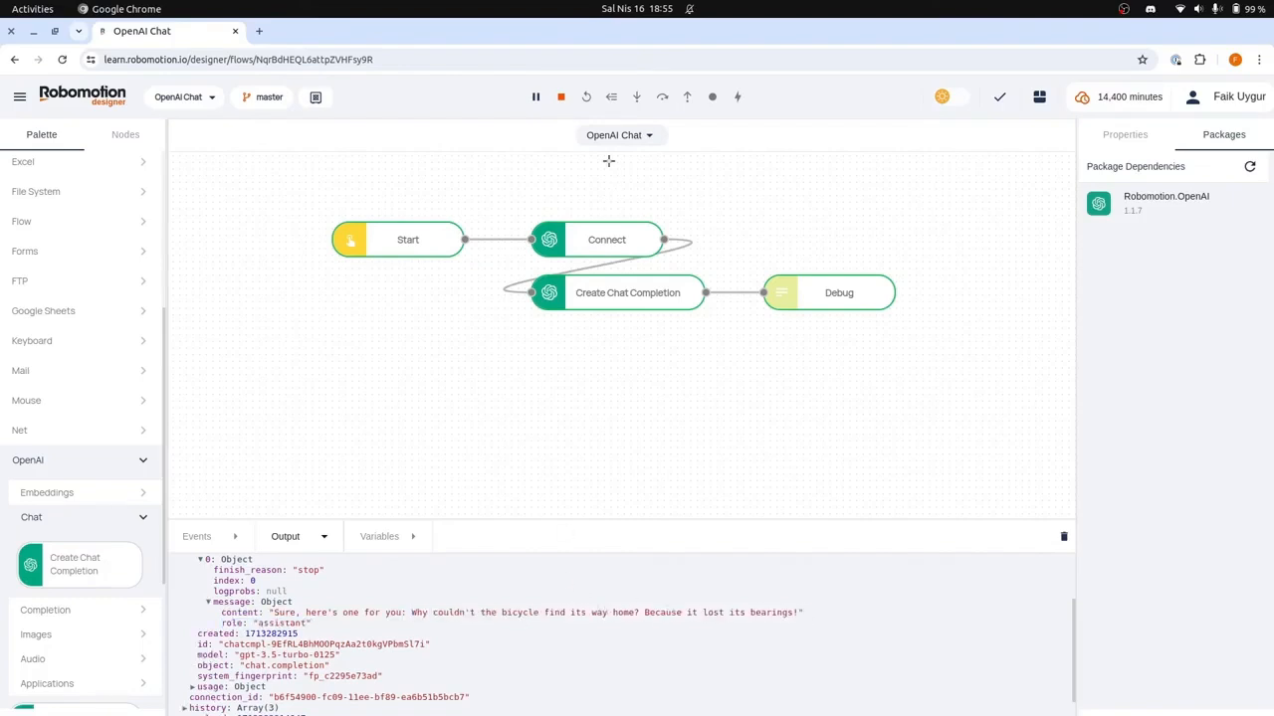
pyautogui.click(560, 97)
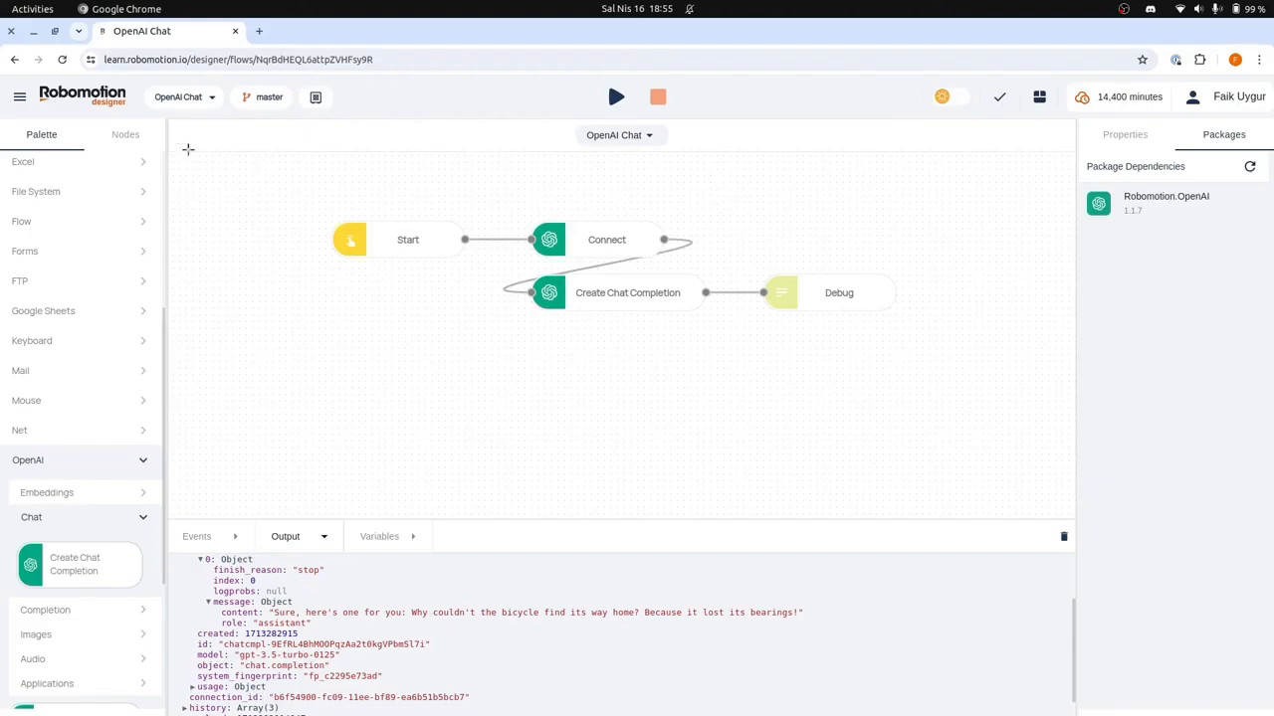
# Step: Switch to the Robomotion RPA desktop app and sign in to the learn.robomotion.io workspace with the filled-in credentials
pyautogui.click(33, 8)
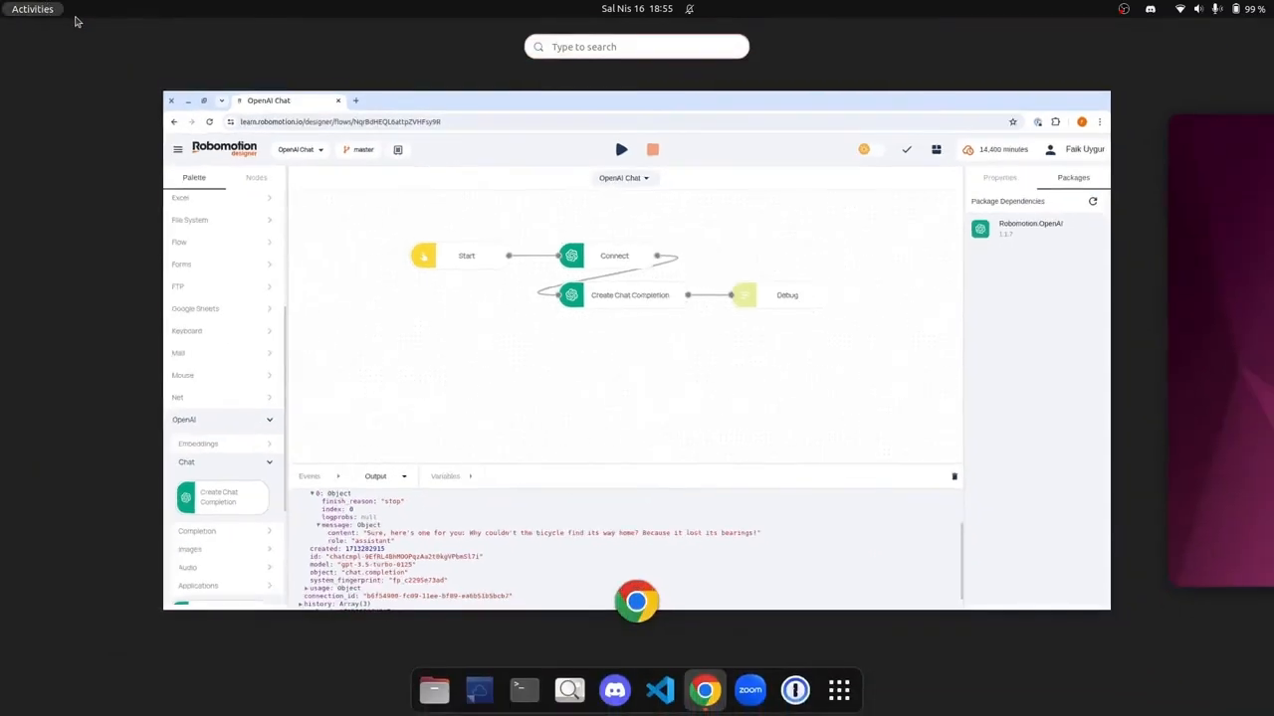
pyautogui.write('robomotion')
pyautogui.press('Return')
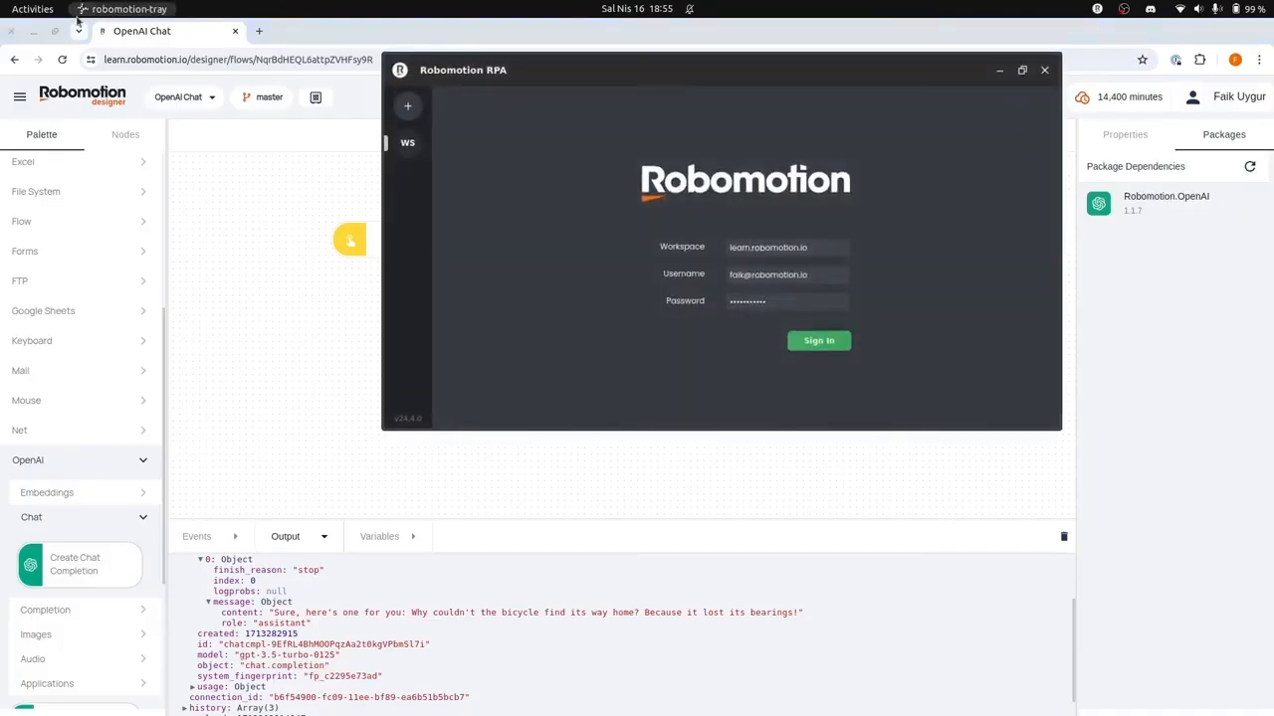
pyautogui.moveTo(799, 72); pyautogui.dragTo(774, 225)
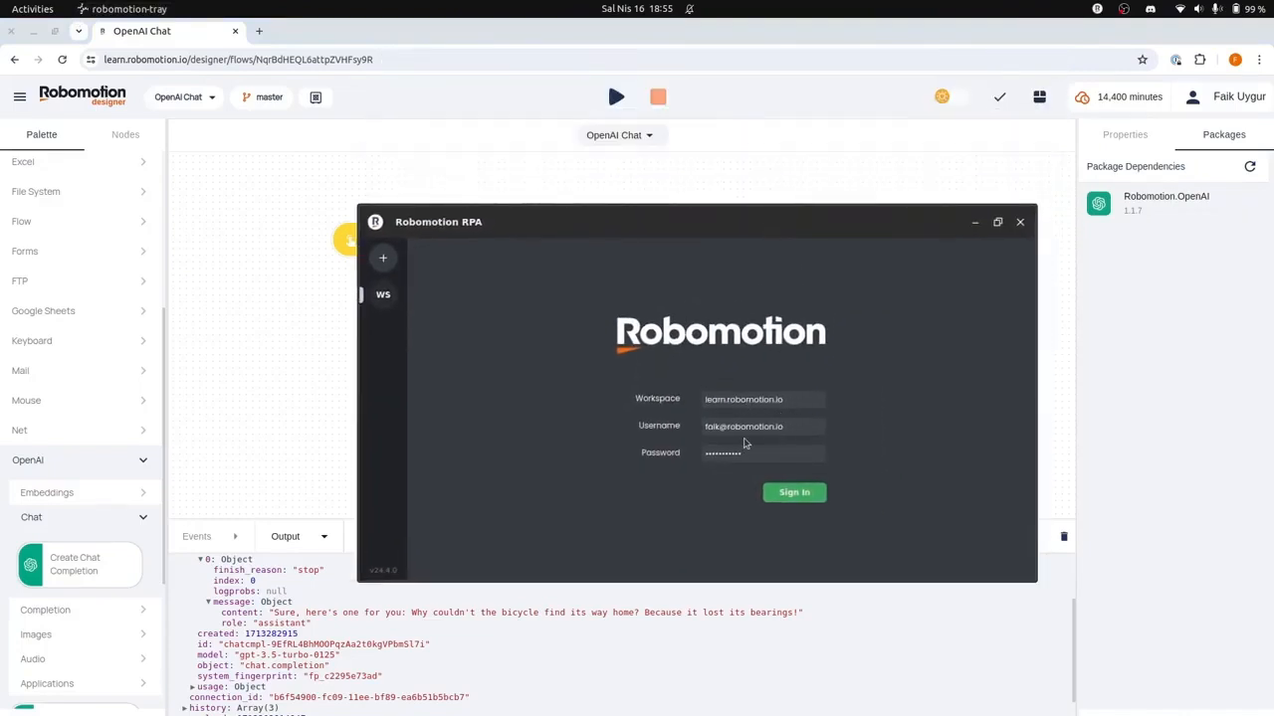
pyautogui.click(807, 504)
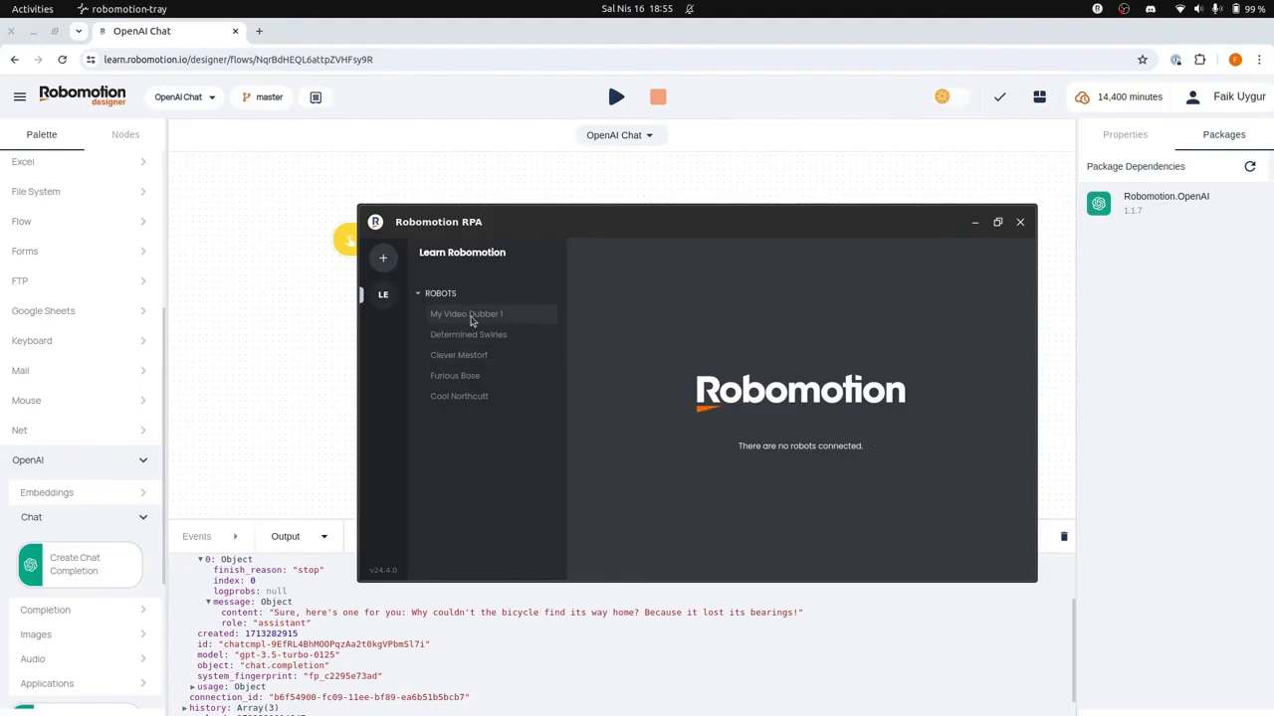
# Step: Connect the Cool Northcutt robot to the workspace from the desktop app
pyautogui.click(512, 400)
pyautogui.click(792, 436)
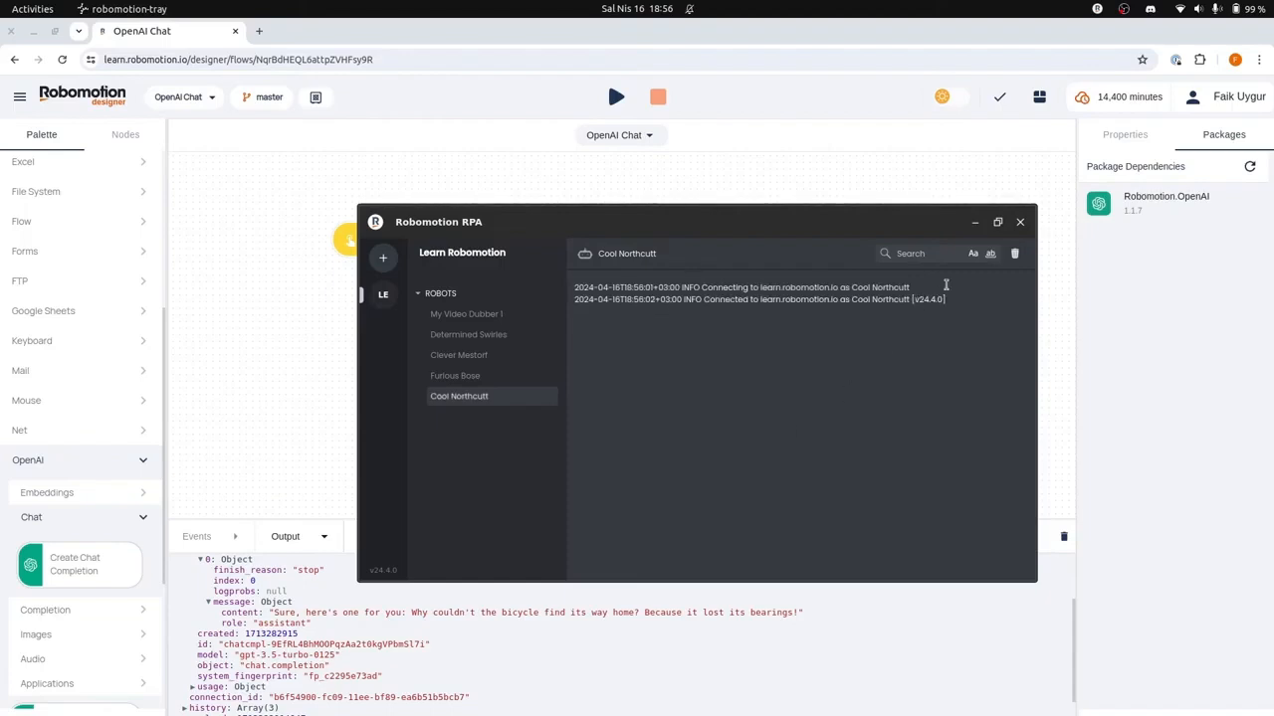
# Step: Switch back to Robomotion Designer and run the flow locally on the Cool Northcutt robot
pyautogui.click(616, 97)
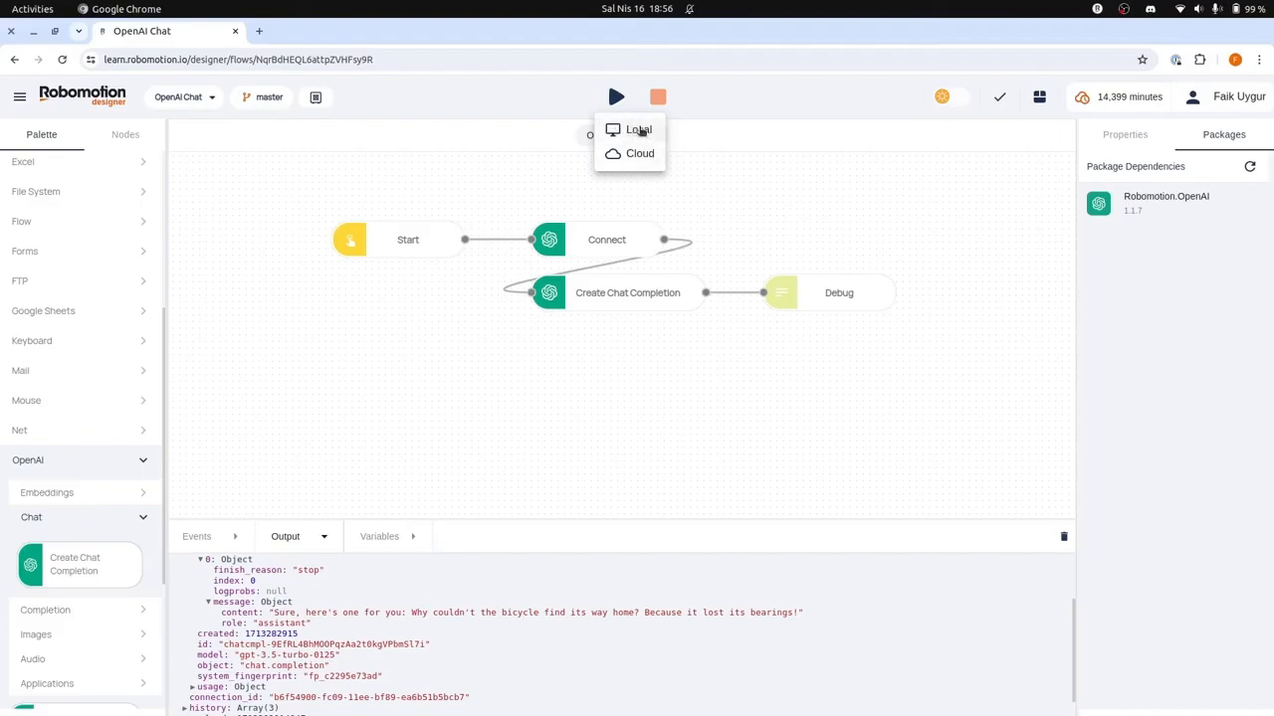
pyautogui.click(639, 130)
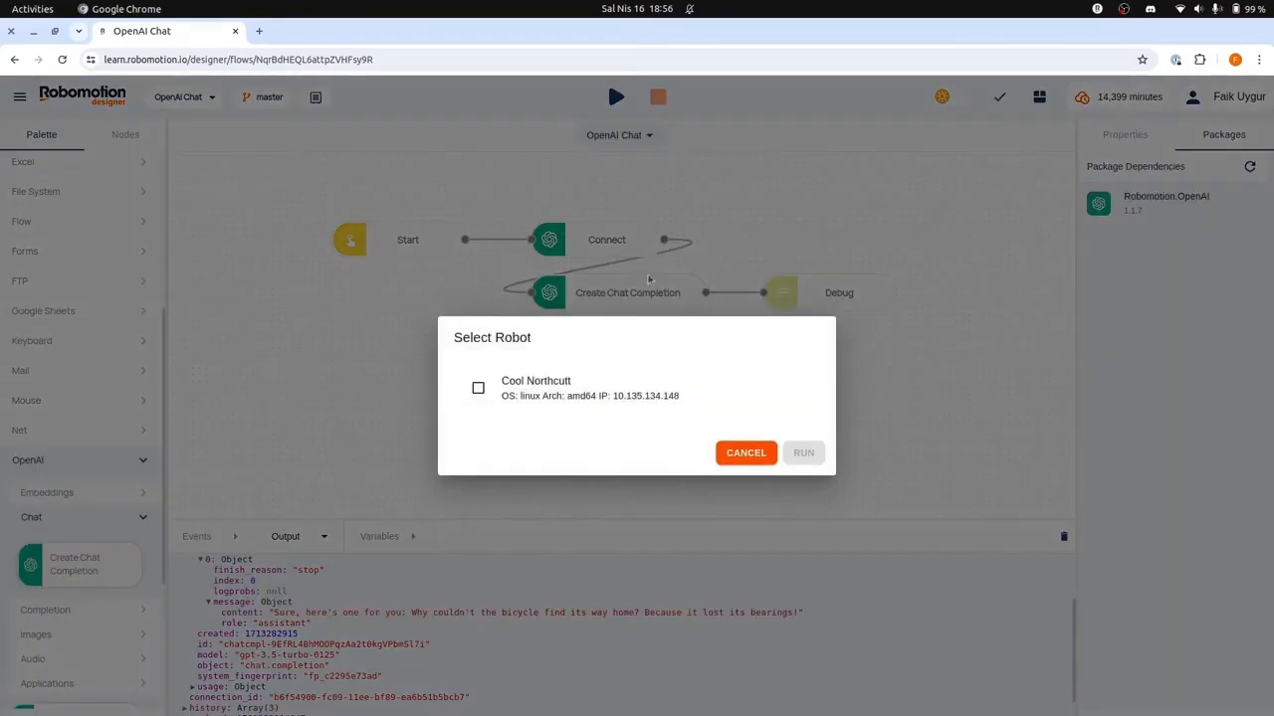
pyautogui.click(584, 380)
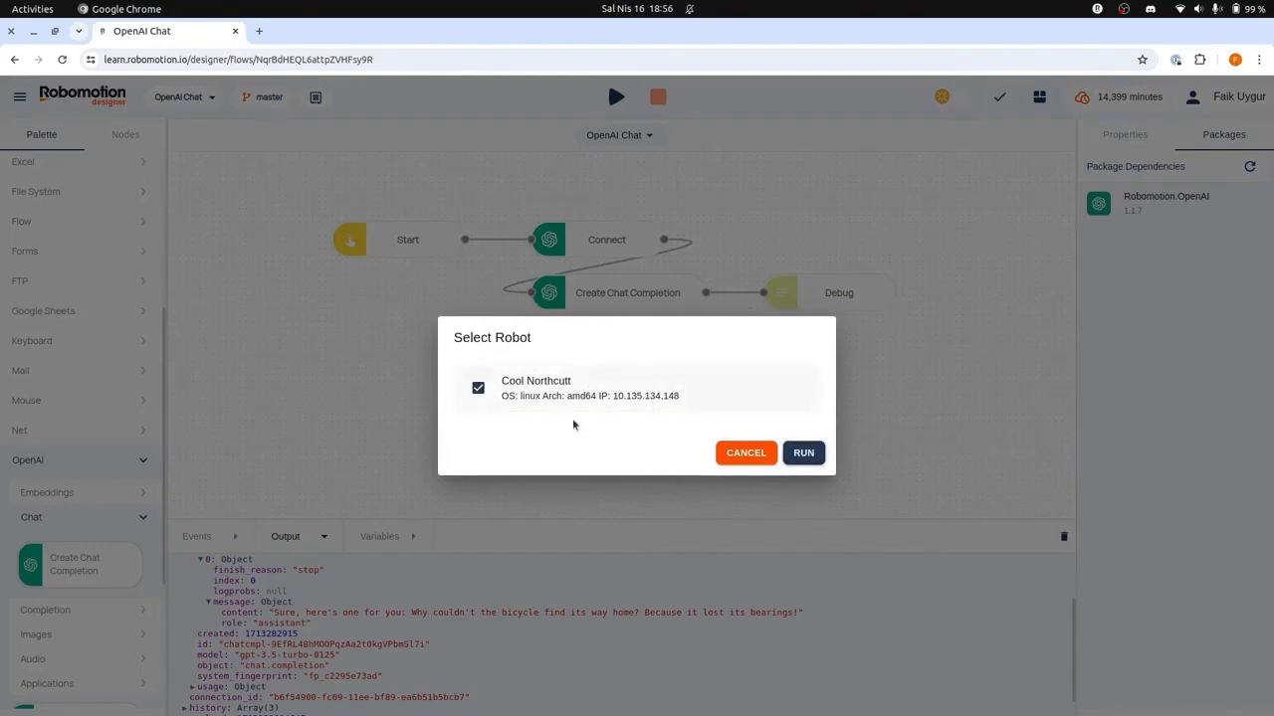
pyautogui.click(801, 454)
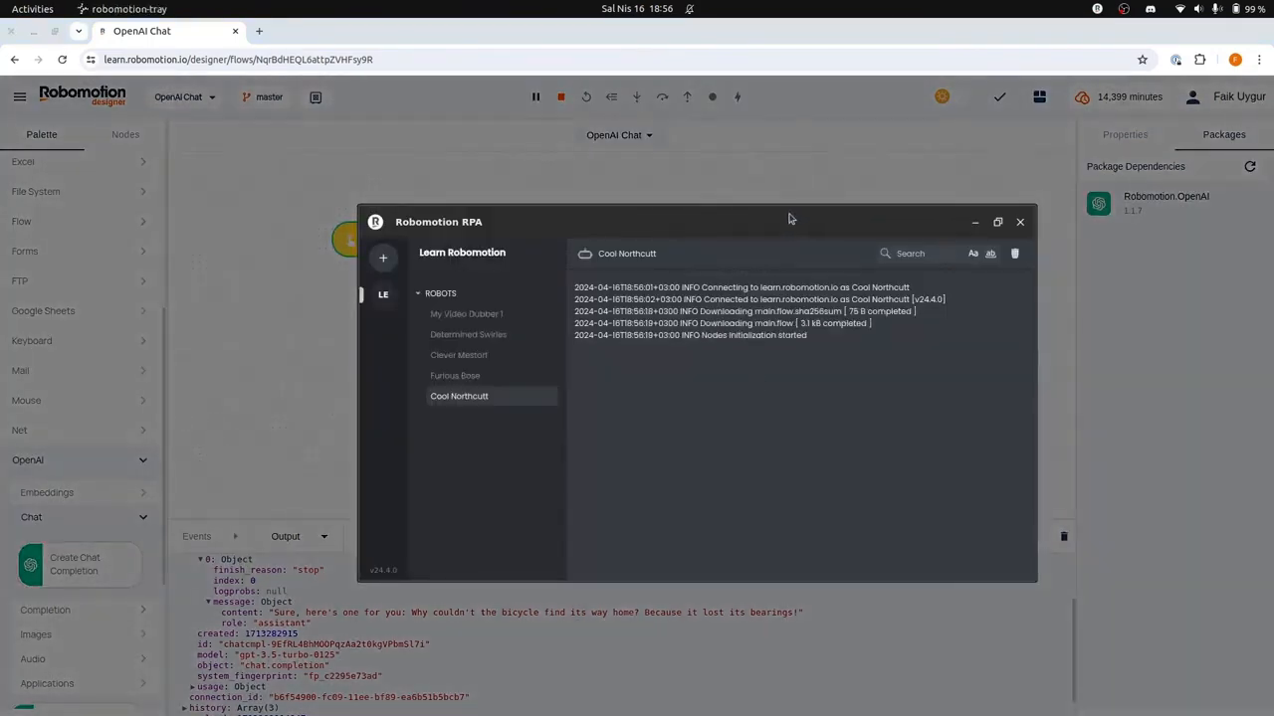
# Step: Examine the local run's newest Debug output down to the completion's message content
pyautogui.moveTo(789, 218); pyautogui.dragTo(1040, 113)
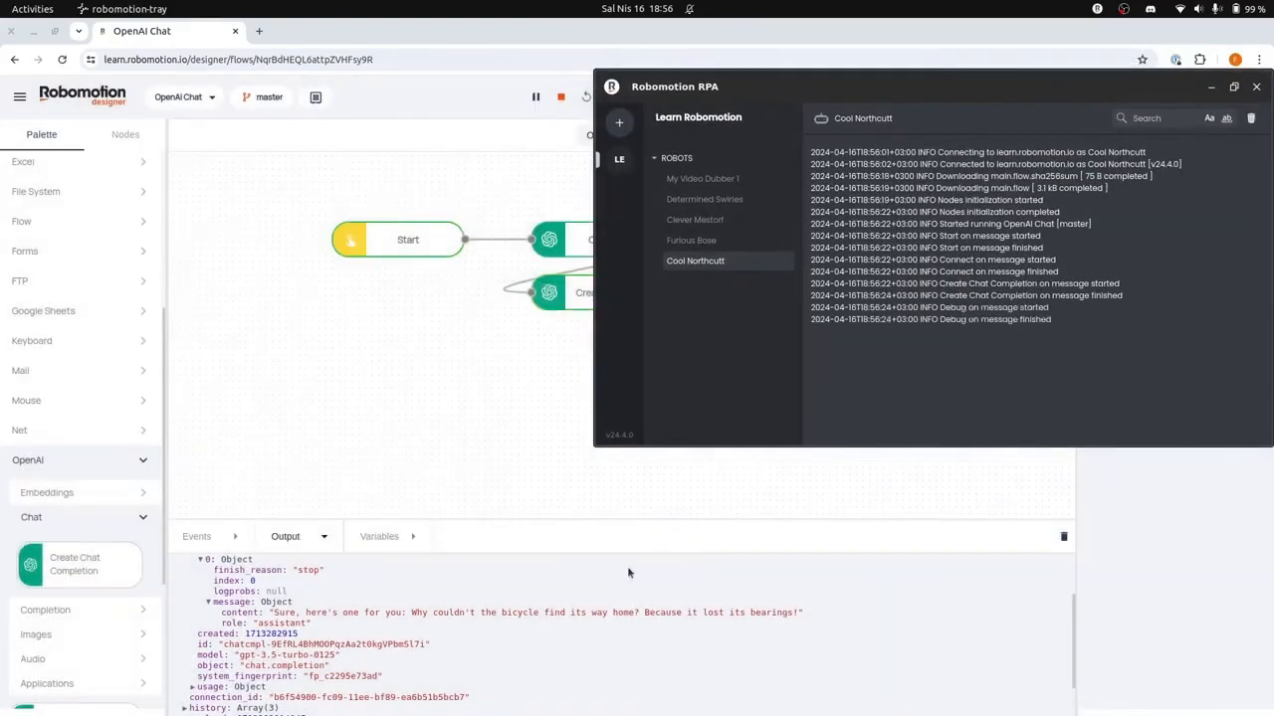
pyautogui.click(309, 553)
pyautogui.scroll(-2, 381, 630)
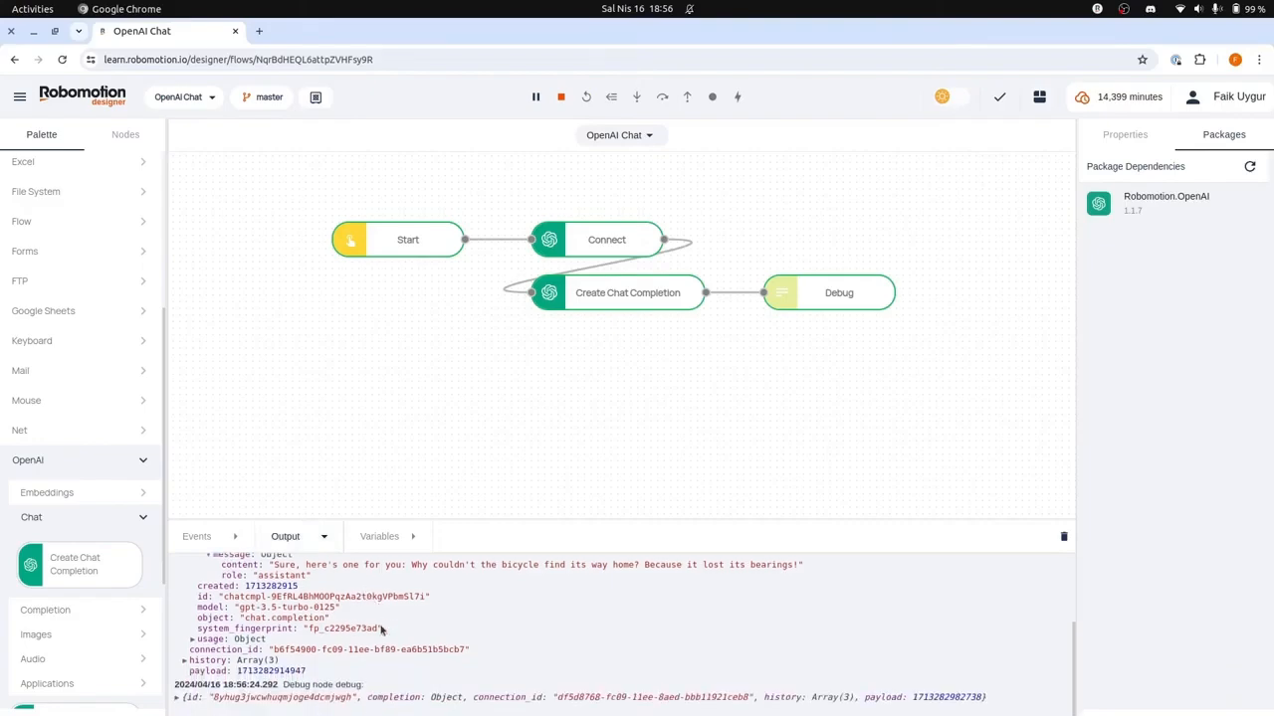
pyautogui.click(383, 698)
pyautogui.scroll(-1, 466, 609)
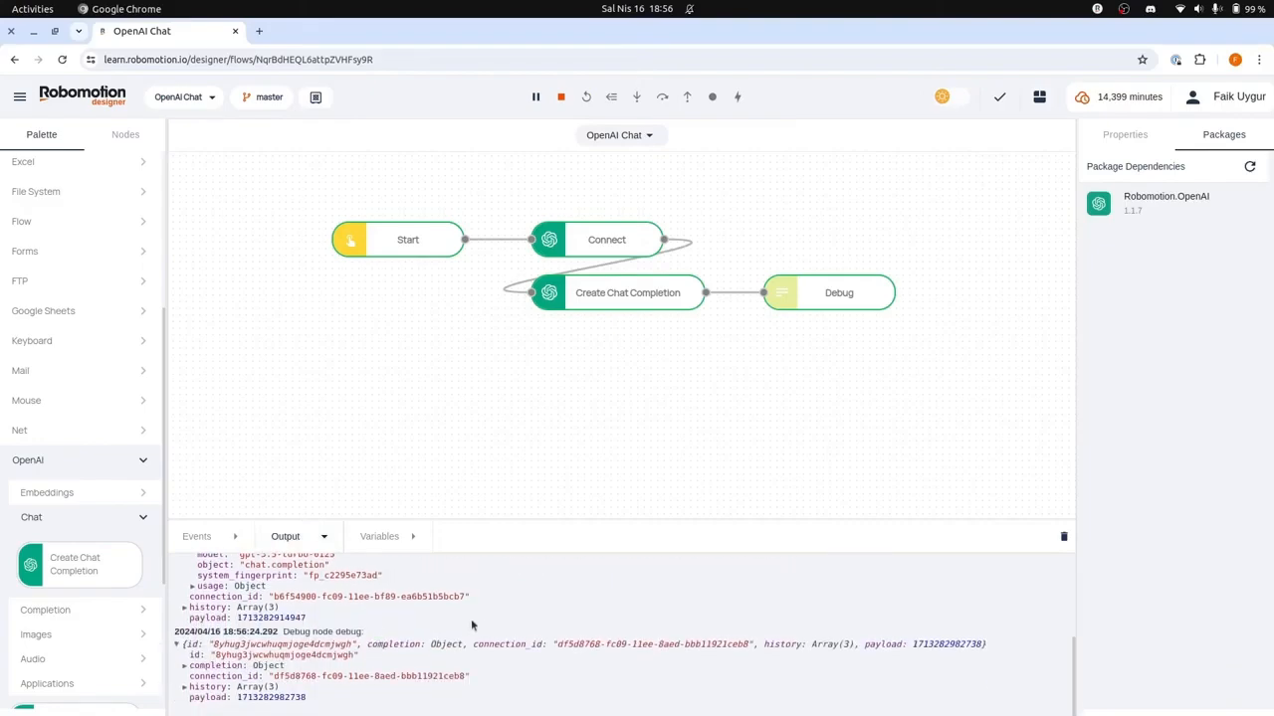
pyautogui.click(186, 666)
pyautogui.scroll(-1, 204, 657)
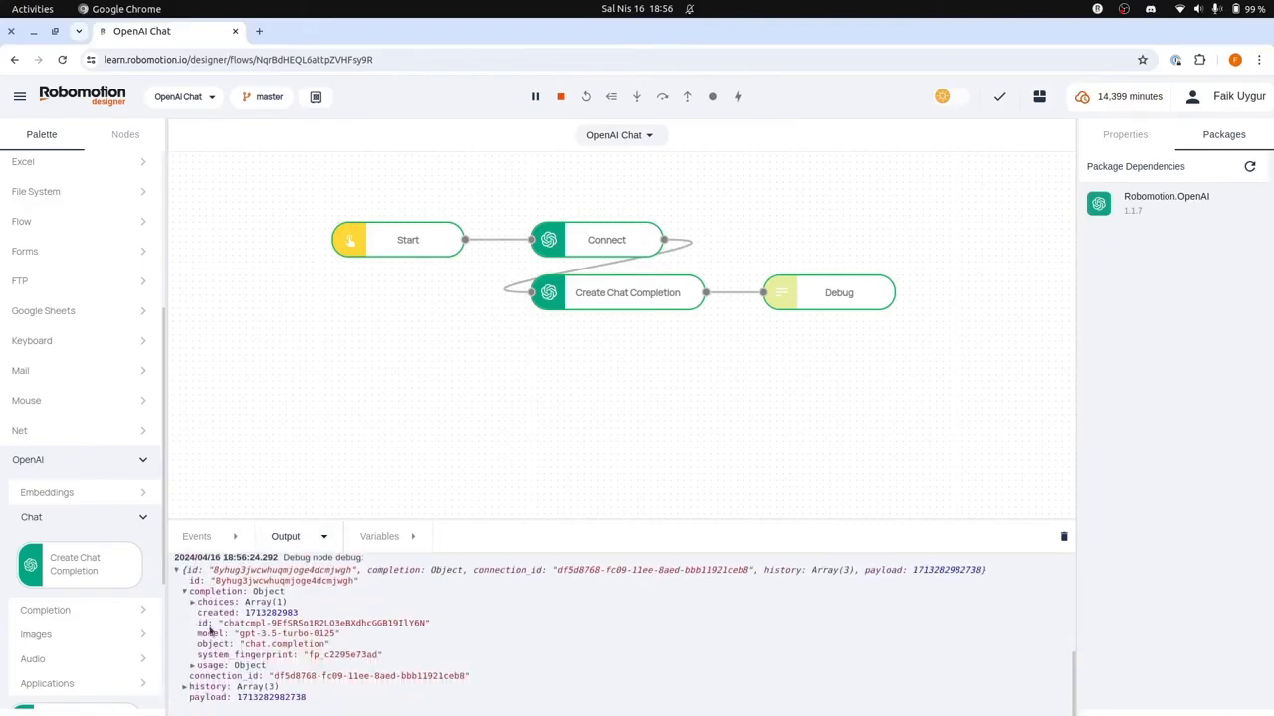
pyautogui.click(217, 603)
pyautogui.click(224, 614)
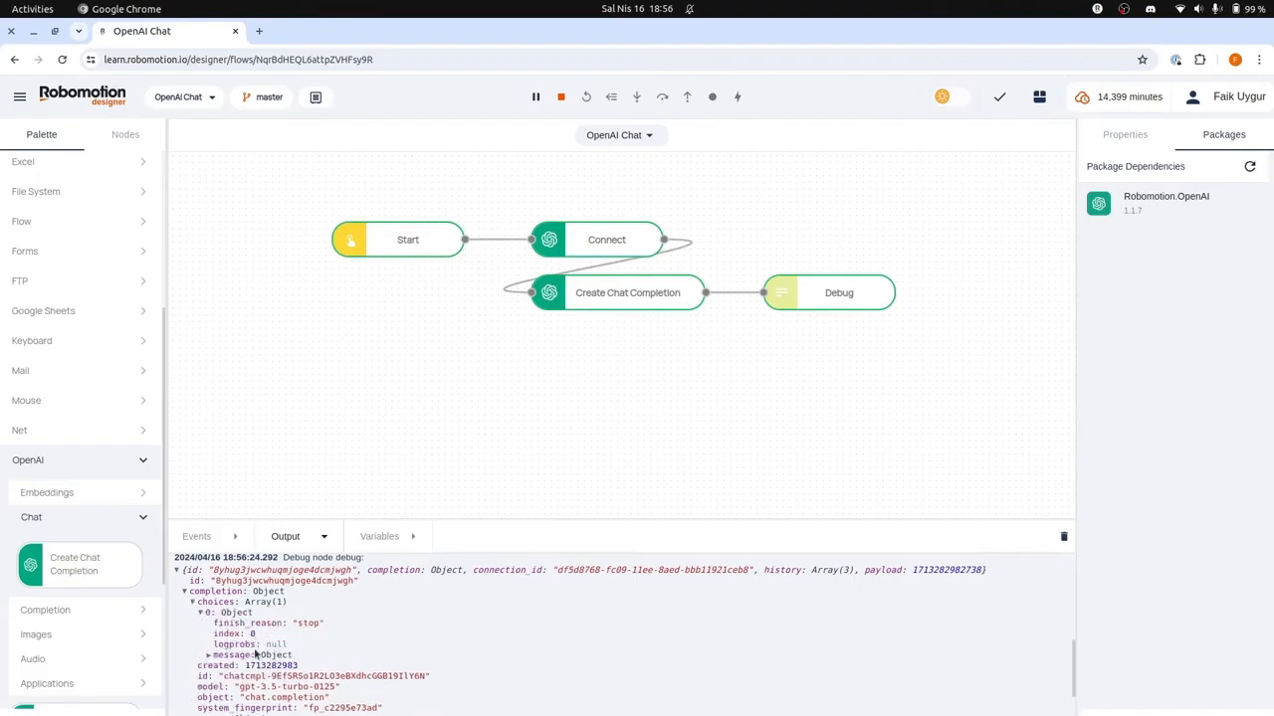
pyautogui.click(211, 656)
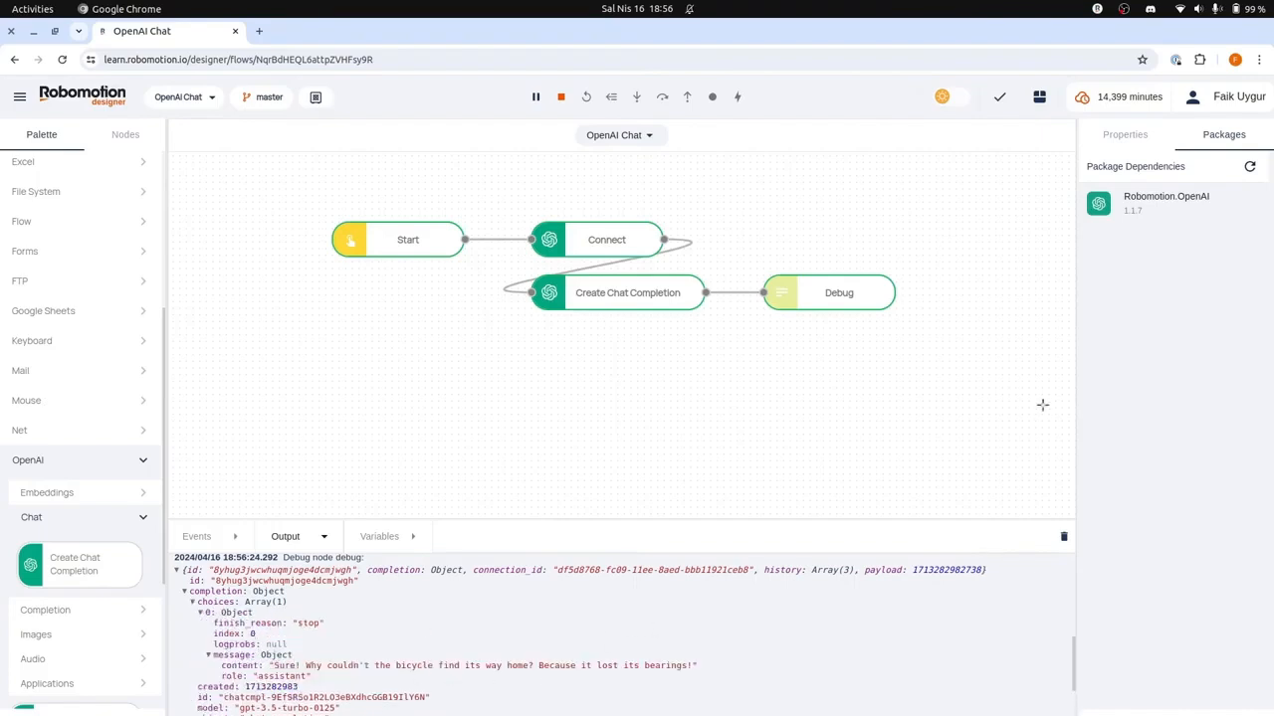
# Step: Switch to Robomotion RPA to review the Cool Northcutt robot's log, and minimize its window
pyautogui.hotkey('alt', 'Tab')
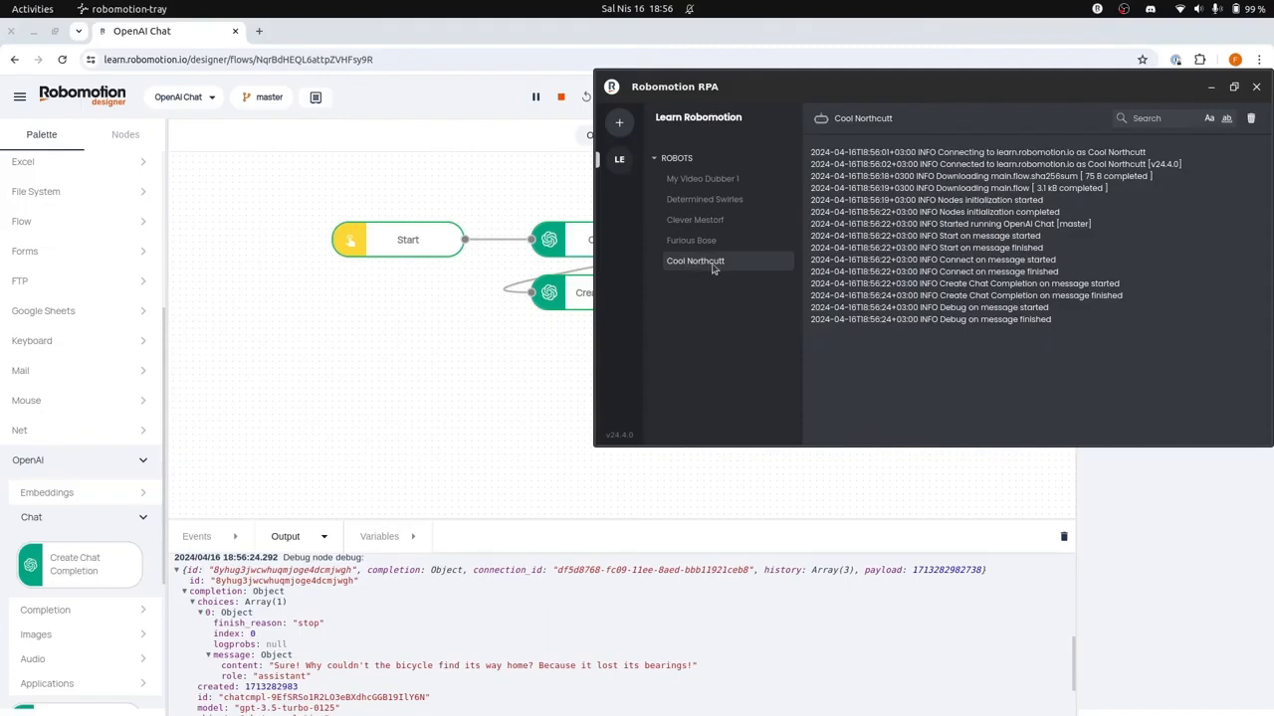
pyautogui.moveTo(961, 80); pyautogui.dragTo(748, 161)
pyautogui.click(999, 168)
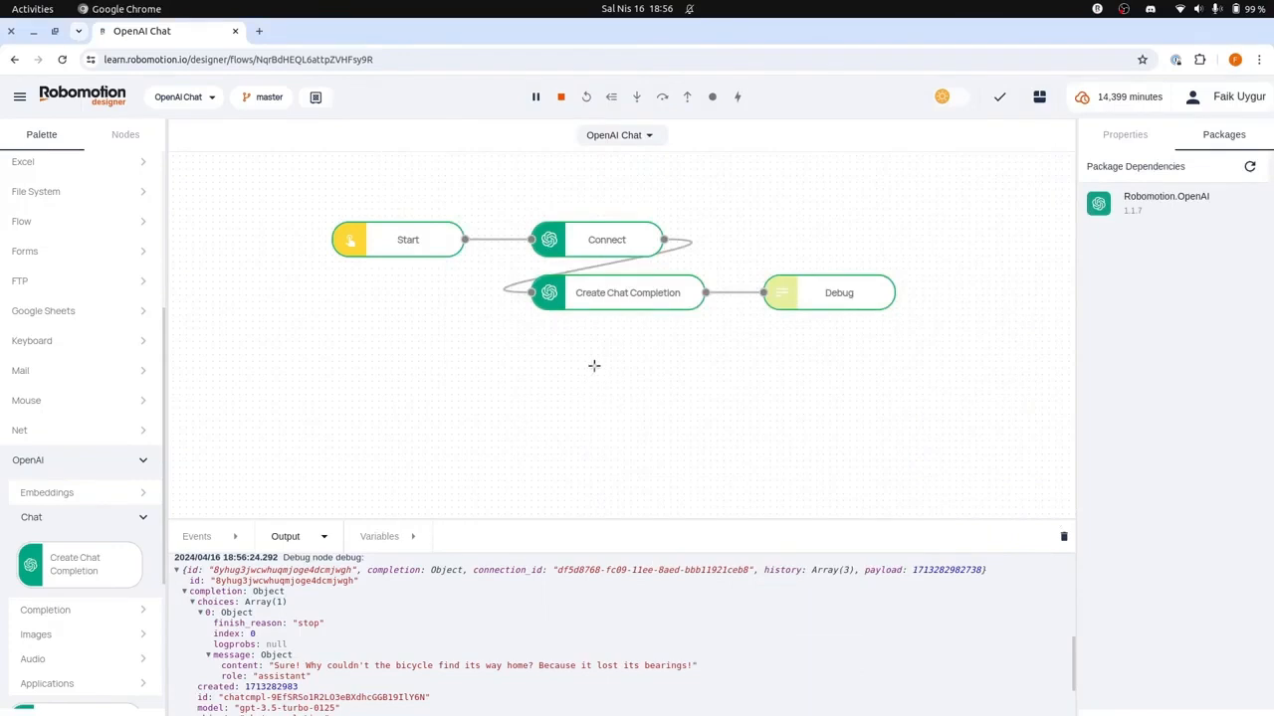
# Step: Open a Terminal window and place it over the lower middle of the flow canvas
pyautogui.moveTo(502, 697)
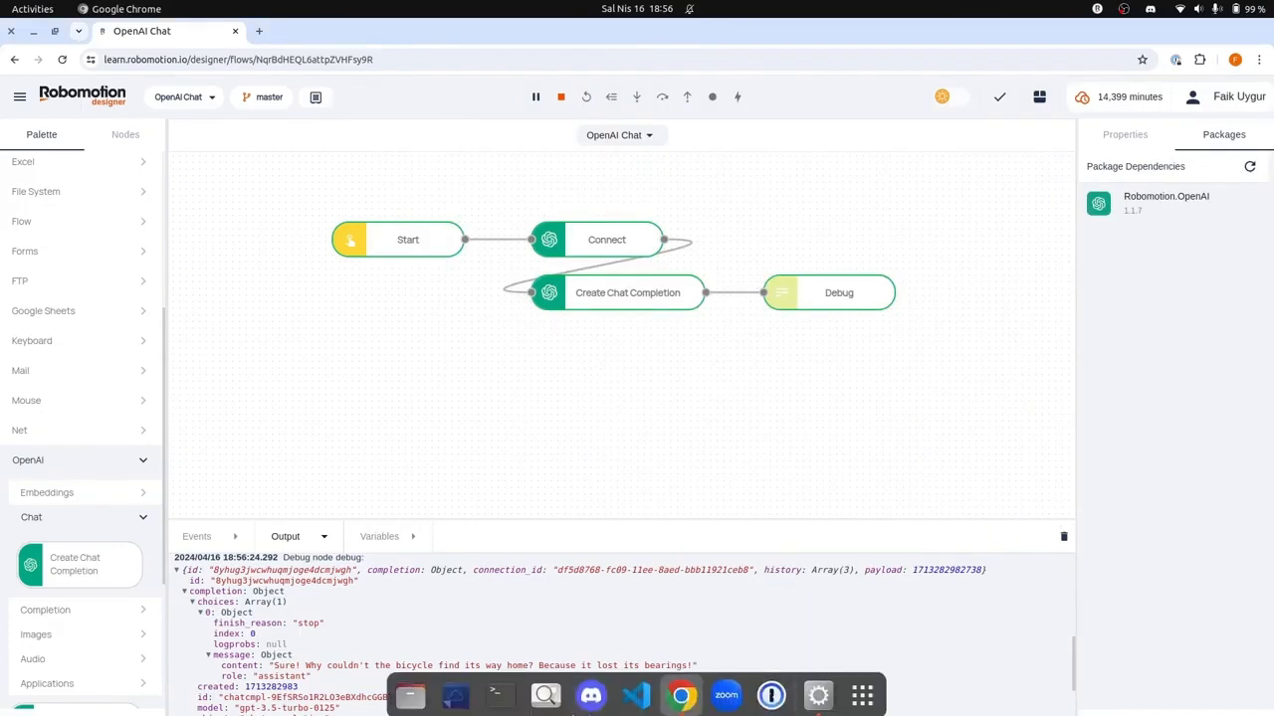
pyautogui.click(501, 691)
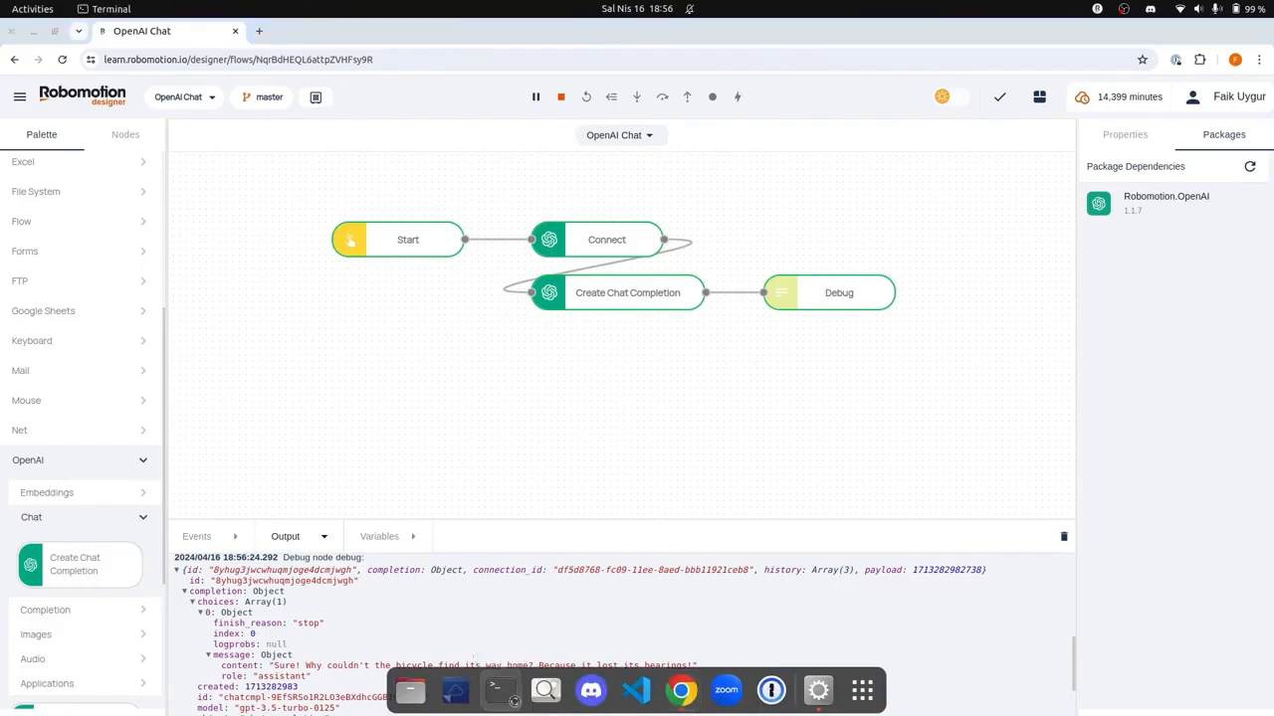
pyautogui.moveTo(507, 71); pyautogui.dragTo(809, 349)
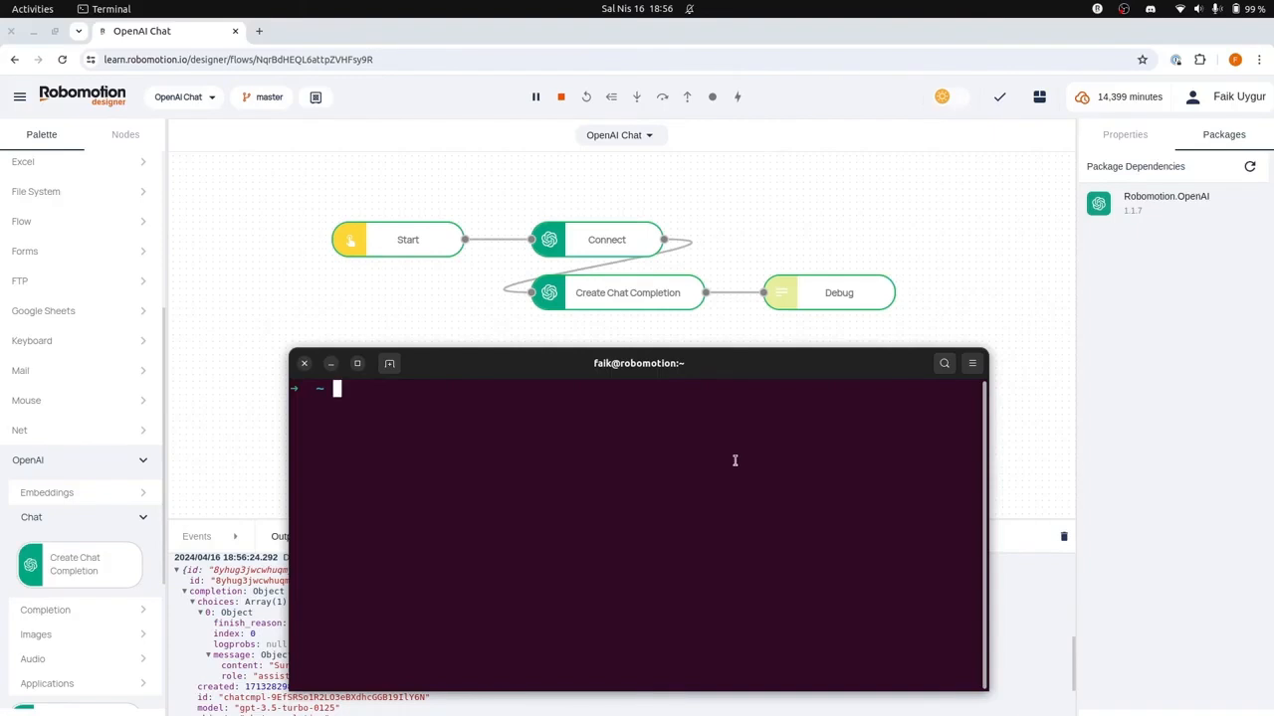
# Step: Run robomotion-deskbot connect with -i set to the account e-mail and -w set to learn.robomotion.io
pyautogui.write('robomoiton')
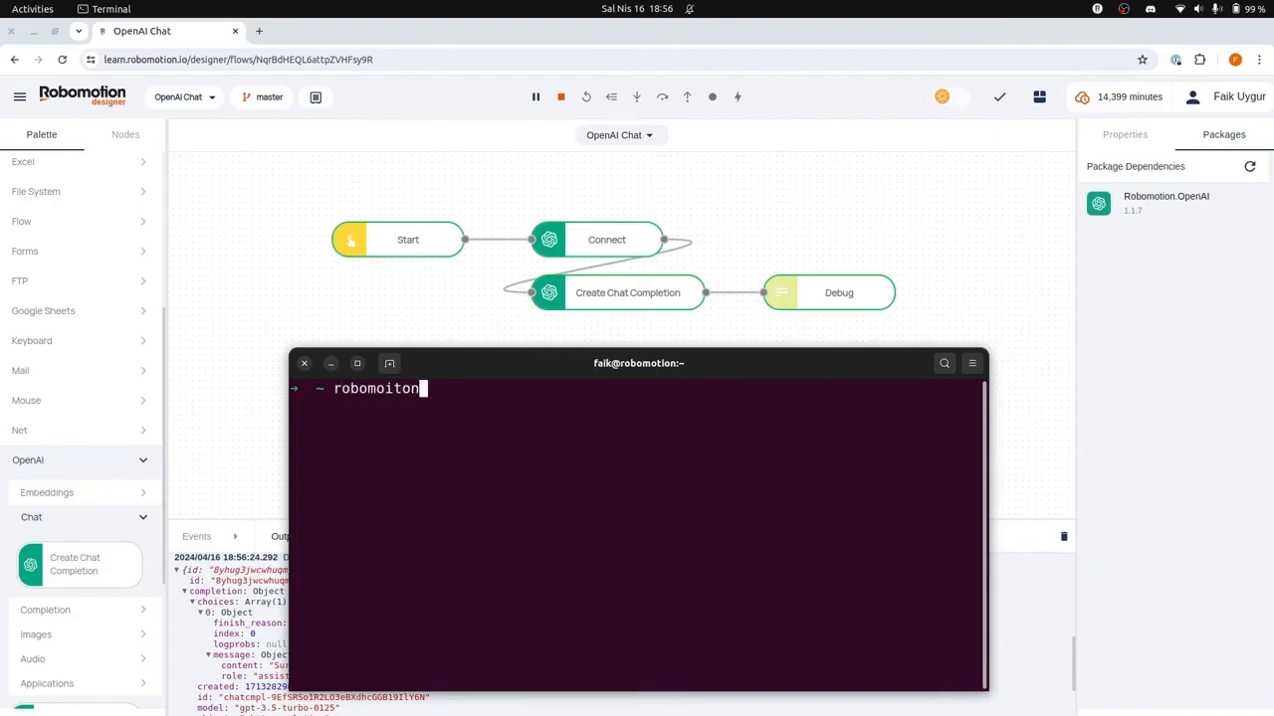
pyautogui.press('BackSpace')
pyautogui.press('BackSpace')
pyautogui.press('BackSpace')
pyautogui.press('BackSpace')
pyautogui.write('tion-deskbot connect ')
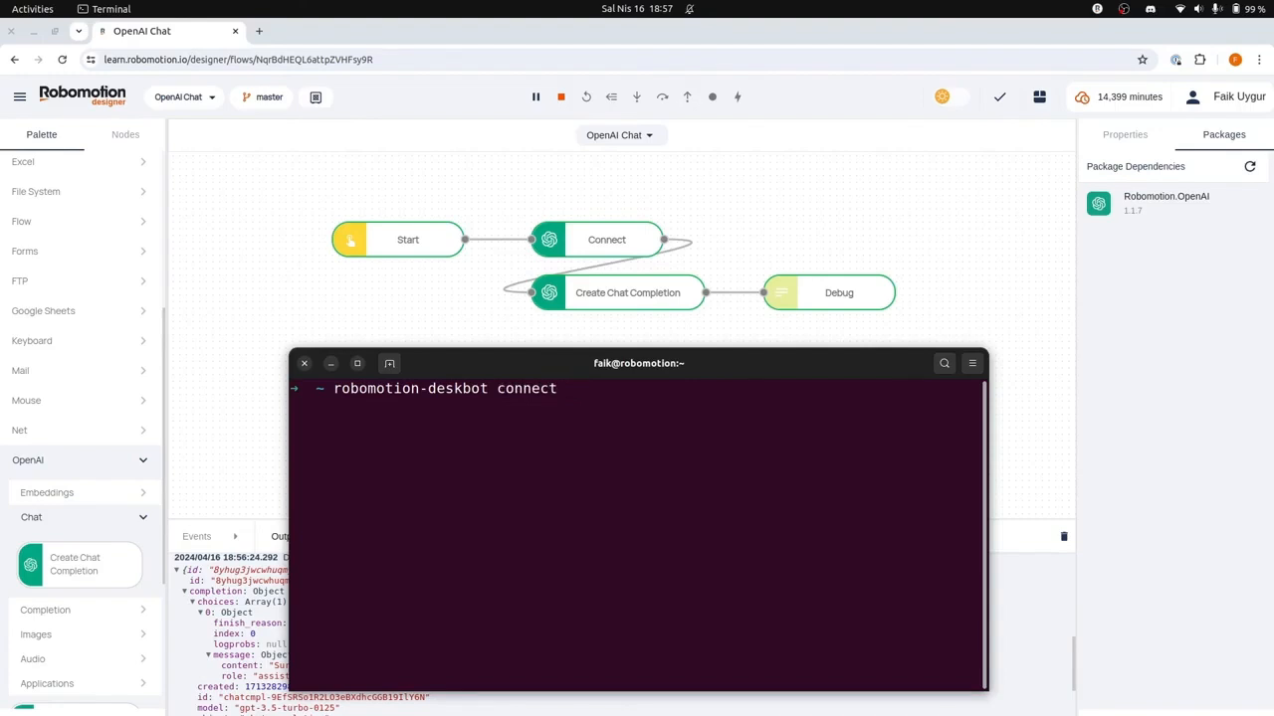
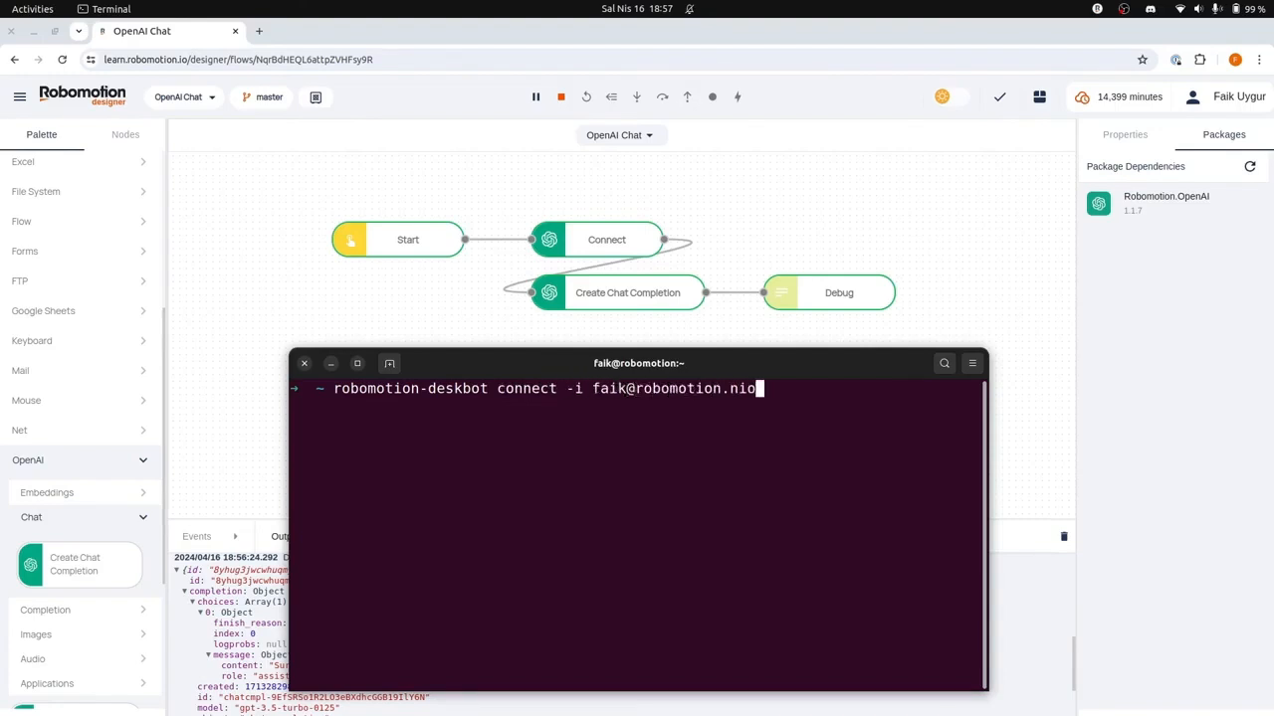
pyautogui.write('io -w')
pyautogui.write('leanr.')
pyautogui.press('BackSpace')
pyautogui.press('BackSpace')
pyautogui.press('BackSpace')
pyautogui.write('rn.robomotion.io')
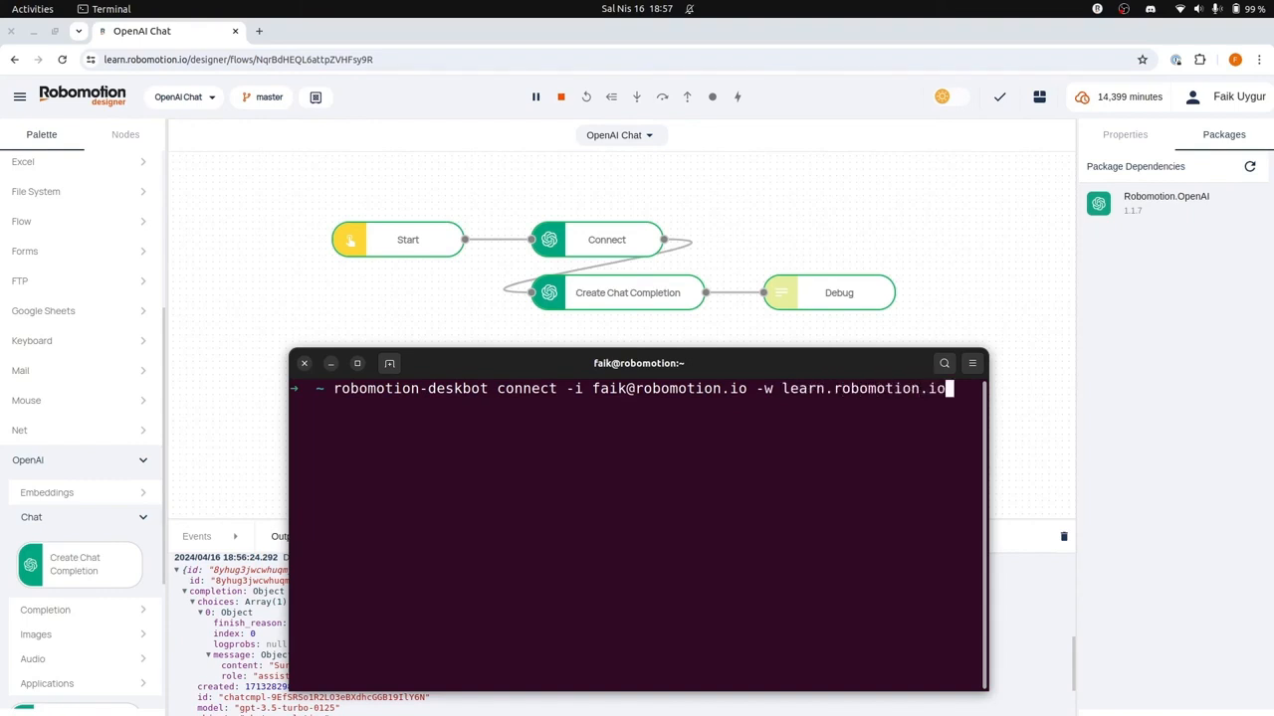
pyautogui.press('Return')
# Step: Move and widen the Terminal window to nearly full screen width, and enter the account password
pyautogui.moveTo(697, 348); pyautogui.dragTo(360, 324)
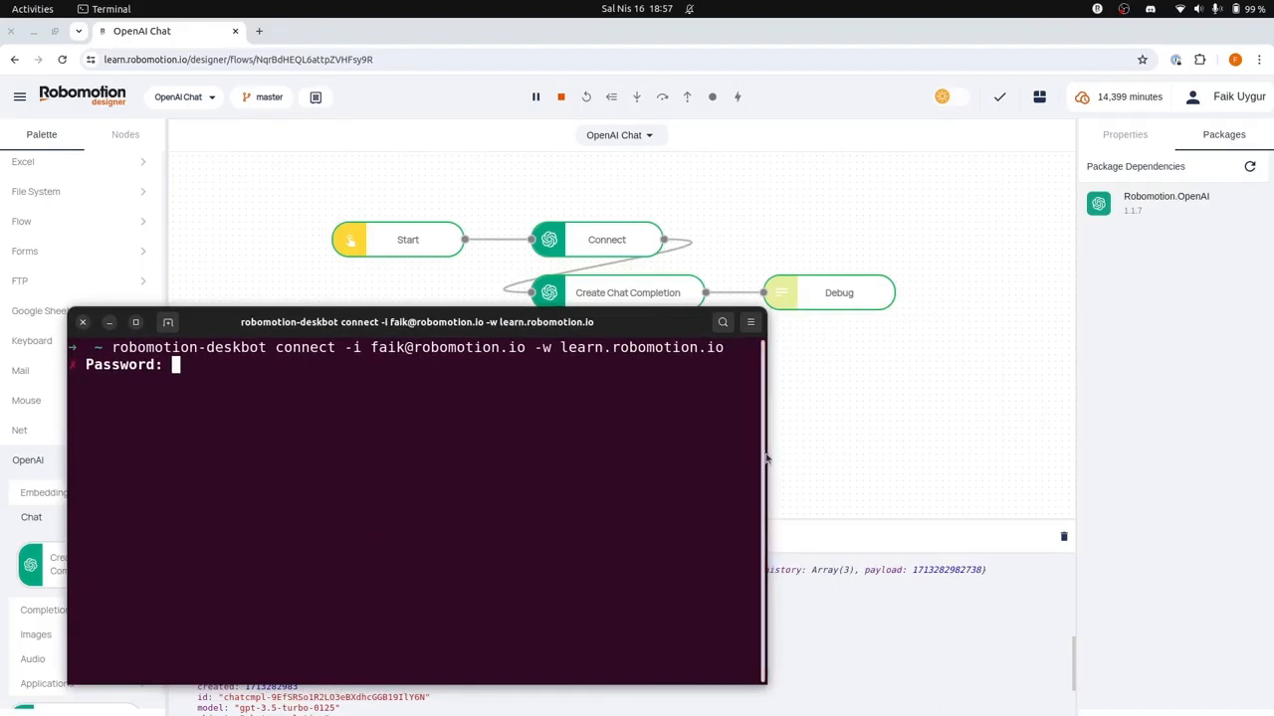
pyautogui.moveTo(767, 458); pyautogui.dragTo(1267, 458)
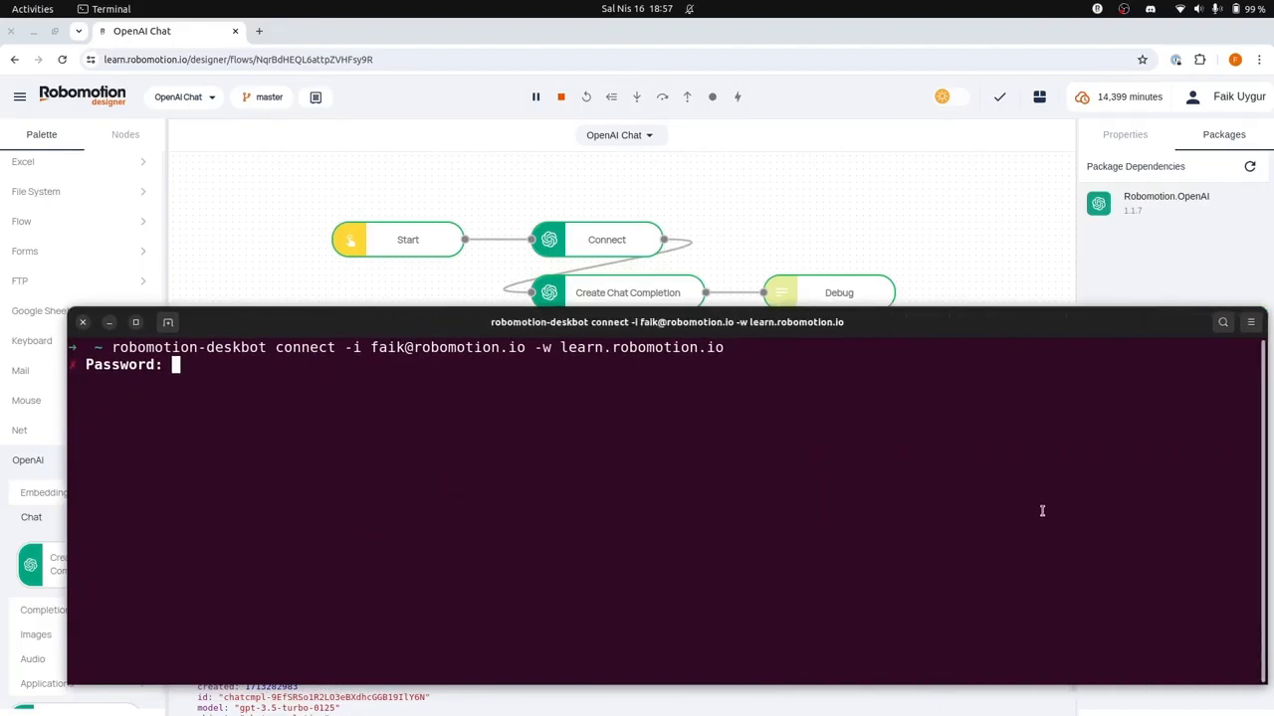
pyautogui.write('***********')
pyautogui.press('Return')
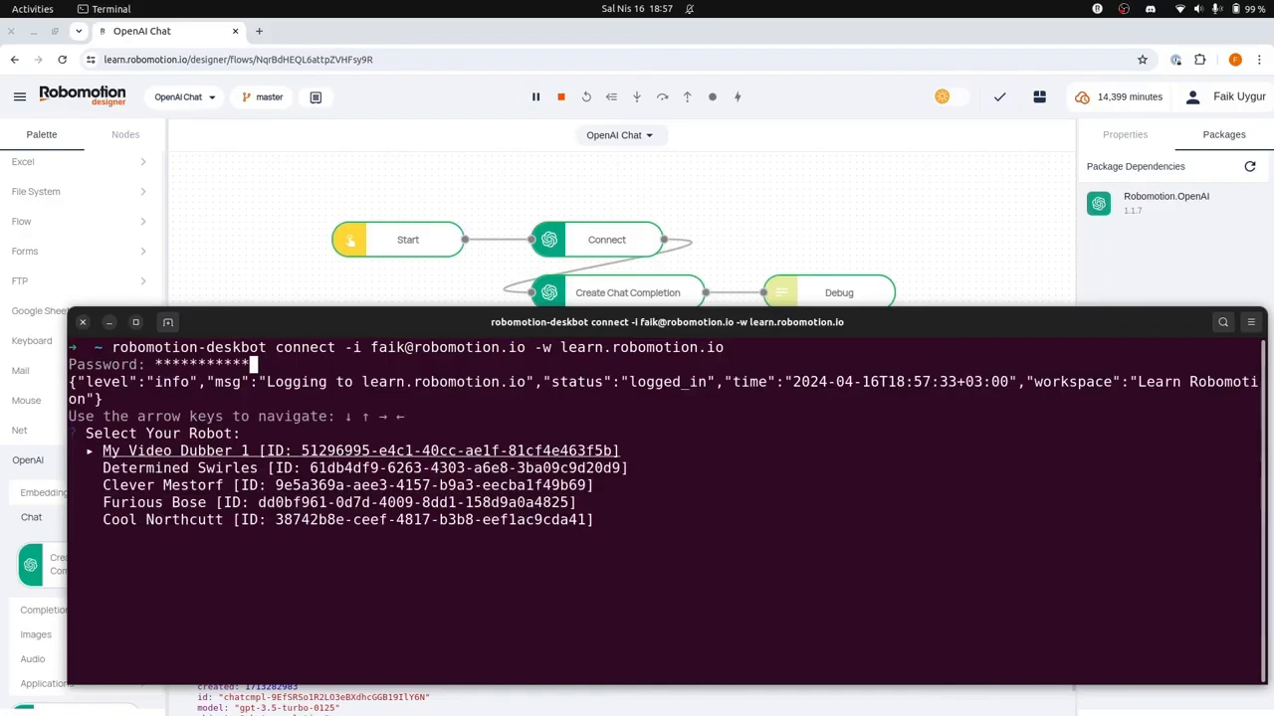
# Step: Choose Furious Bose from the robot list and connect it to the workspace
pyautogui.press('Down')
pyautogui.press('Down')
pyautogui.press('Down')
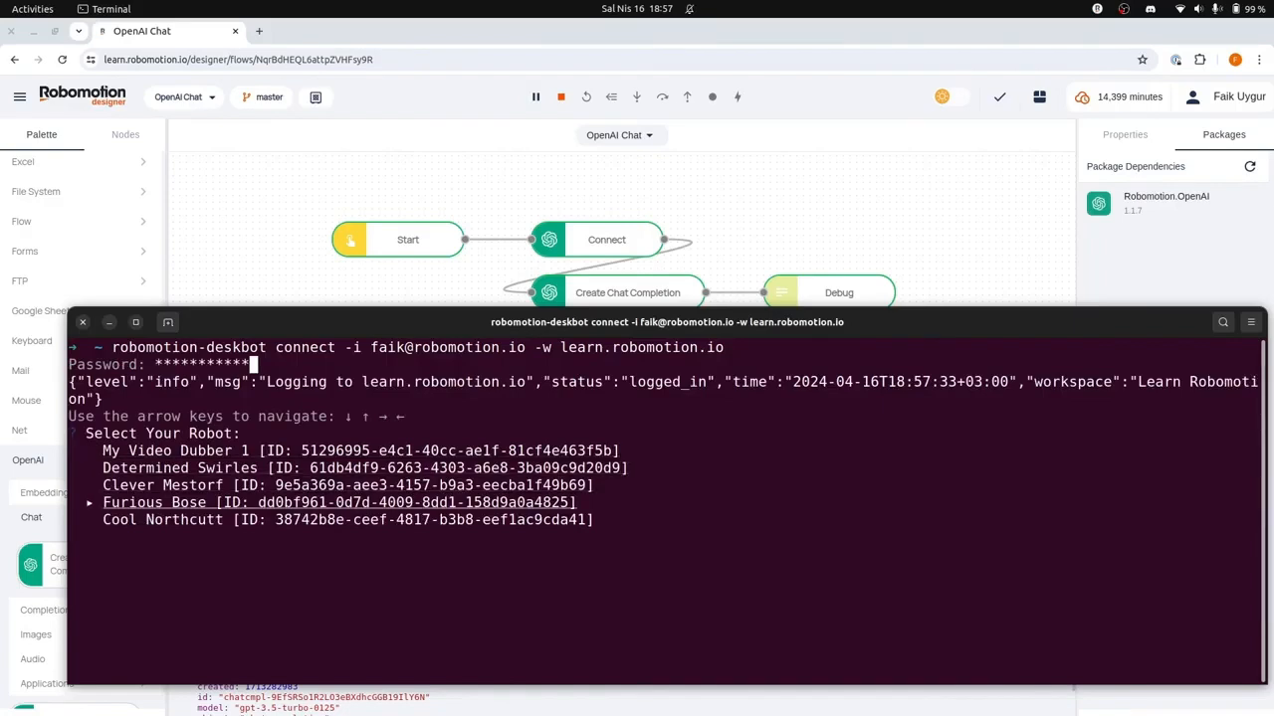
pyautogui.press('Return')
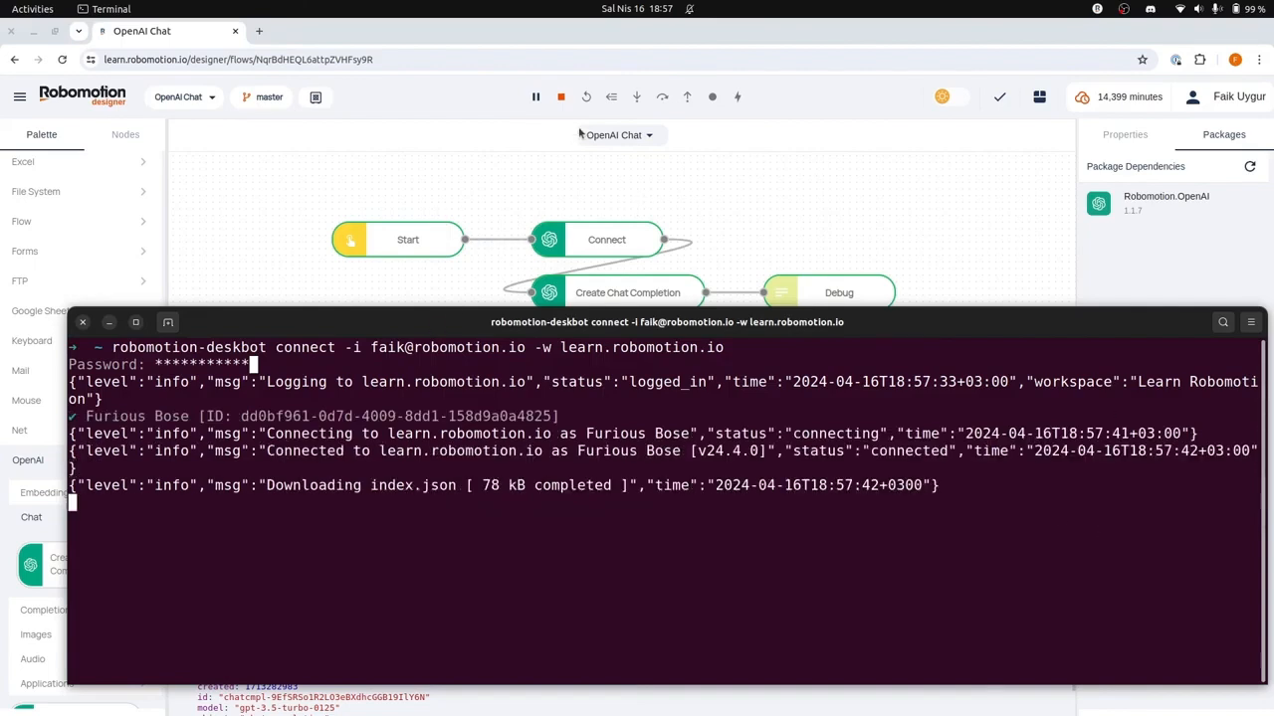
# Step: Switch to Robomotion Designer, stop the running OpenAI Chat flow, and open the robot selection for a local run
pyautogui.click(560, 96)
pyautogui.click(615, 96)
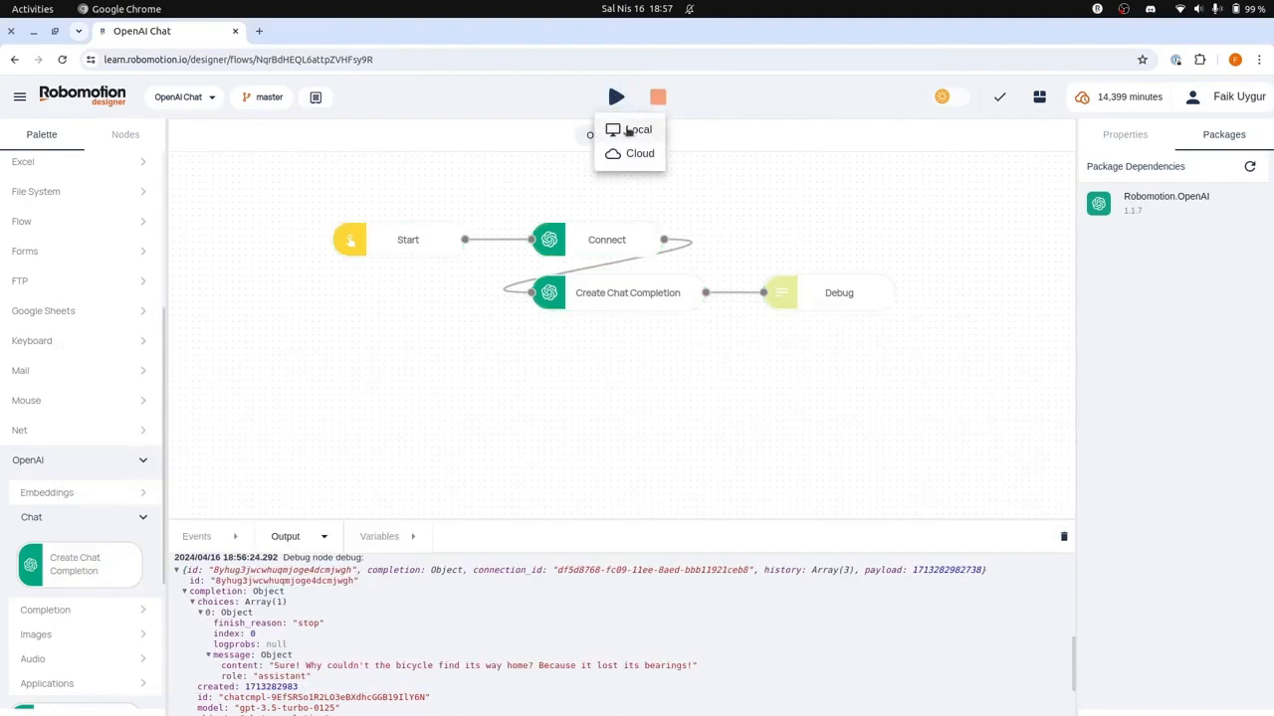
pyautogui.click(628, 131)
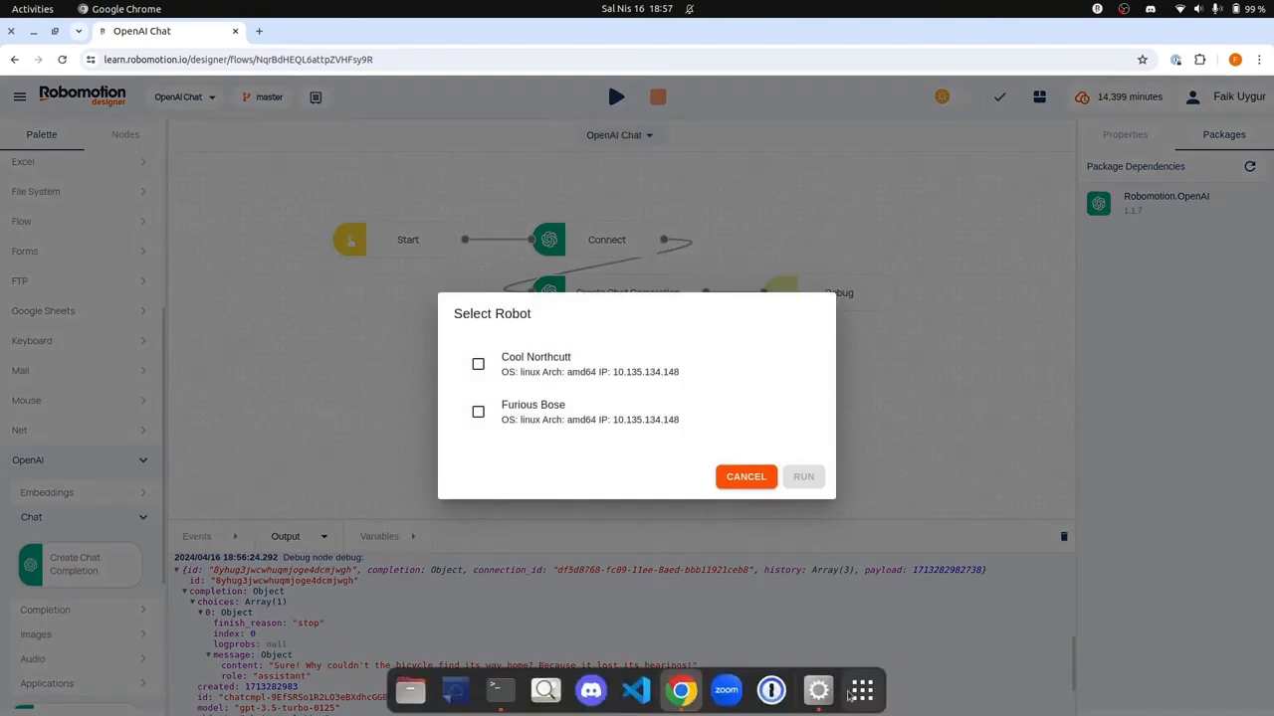
# Step: Check Cool Northcutt's log in Robomotion RPA and the Furious Bose name in the Terminal's connection message
pyautogui.click(818, 691)
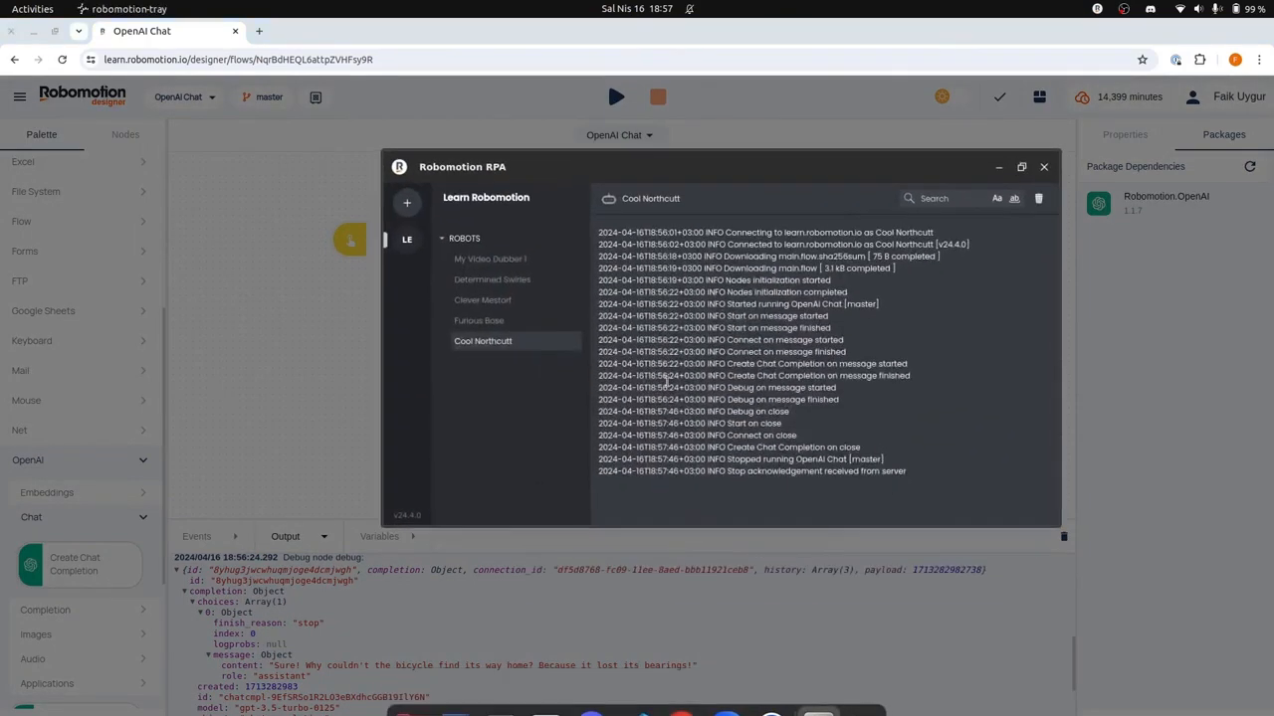
pyautogui.click(300, 345)
pyautogui.click(498, 696)
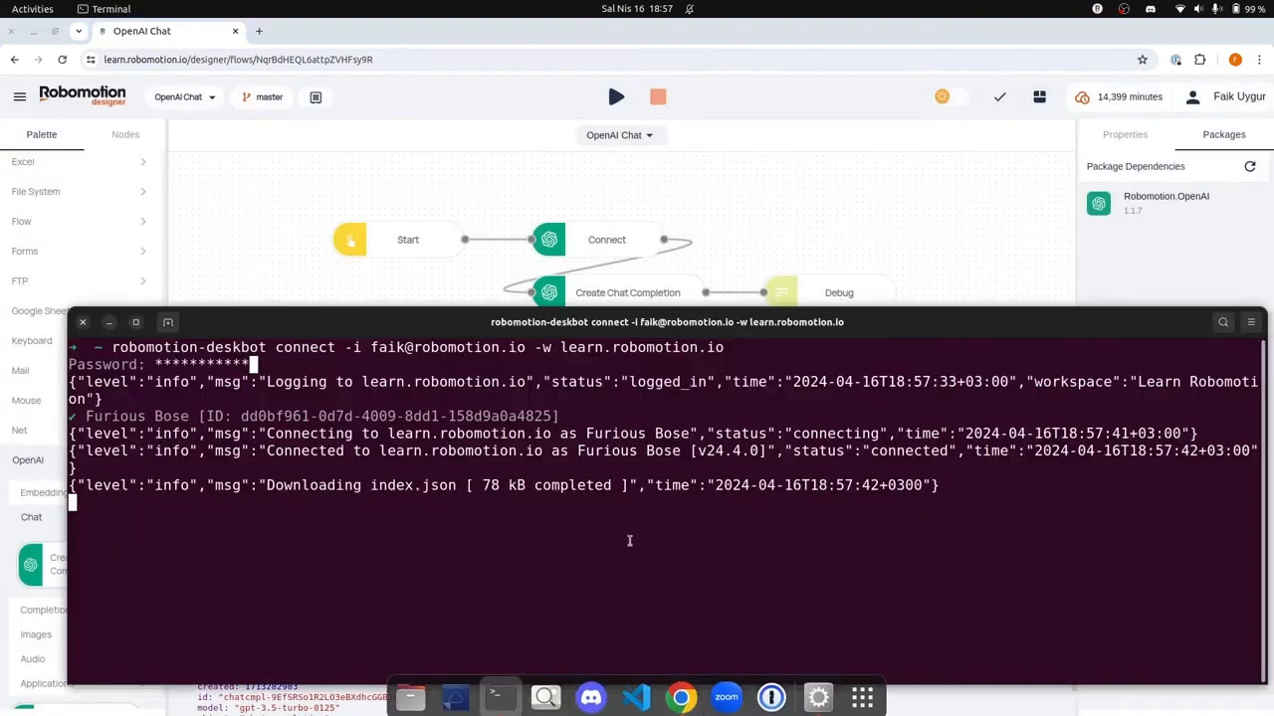
pyautogui.moveTo(587, 433); pyautogui.dragTo(689, 431)
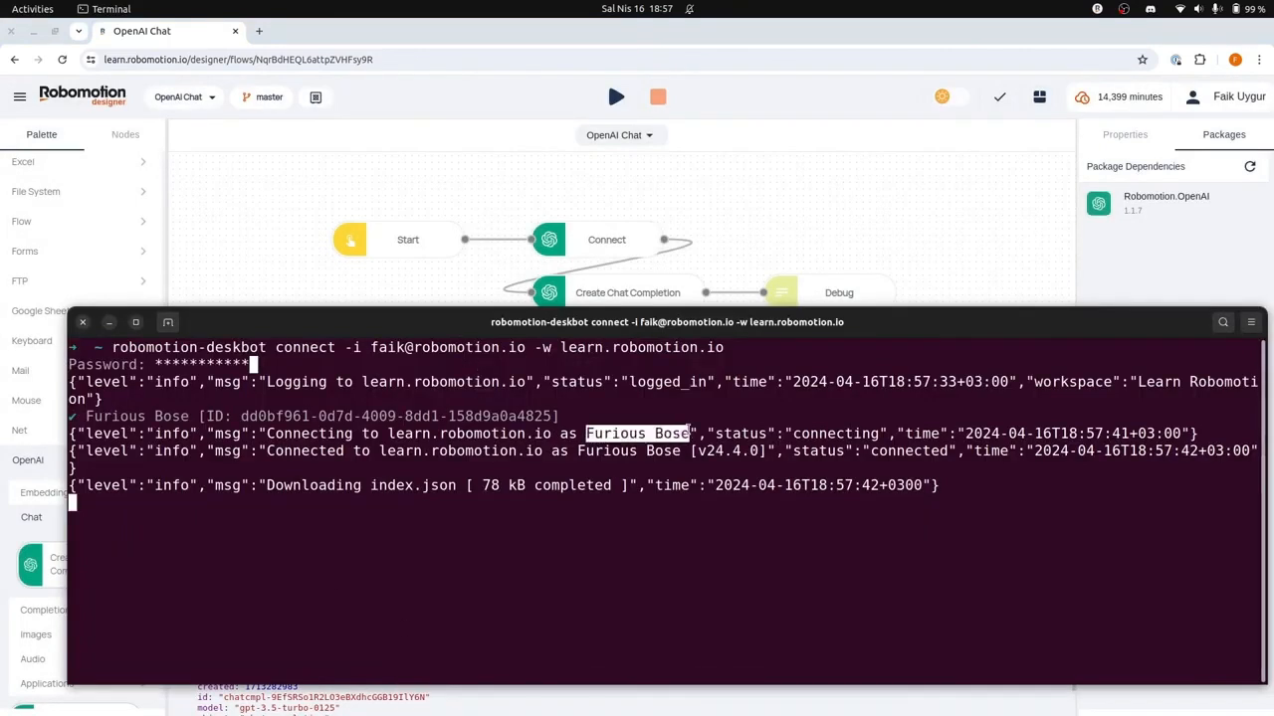
# Step: Switch back to Robomotion Designer and run the flow locally on the Furious Bose robot
pyautogui.click(280, 182)
pyautogui.click(617, 97)
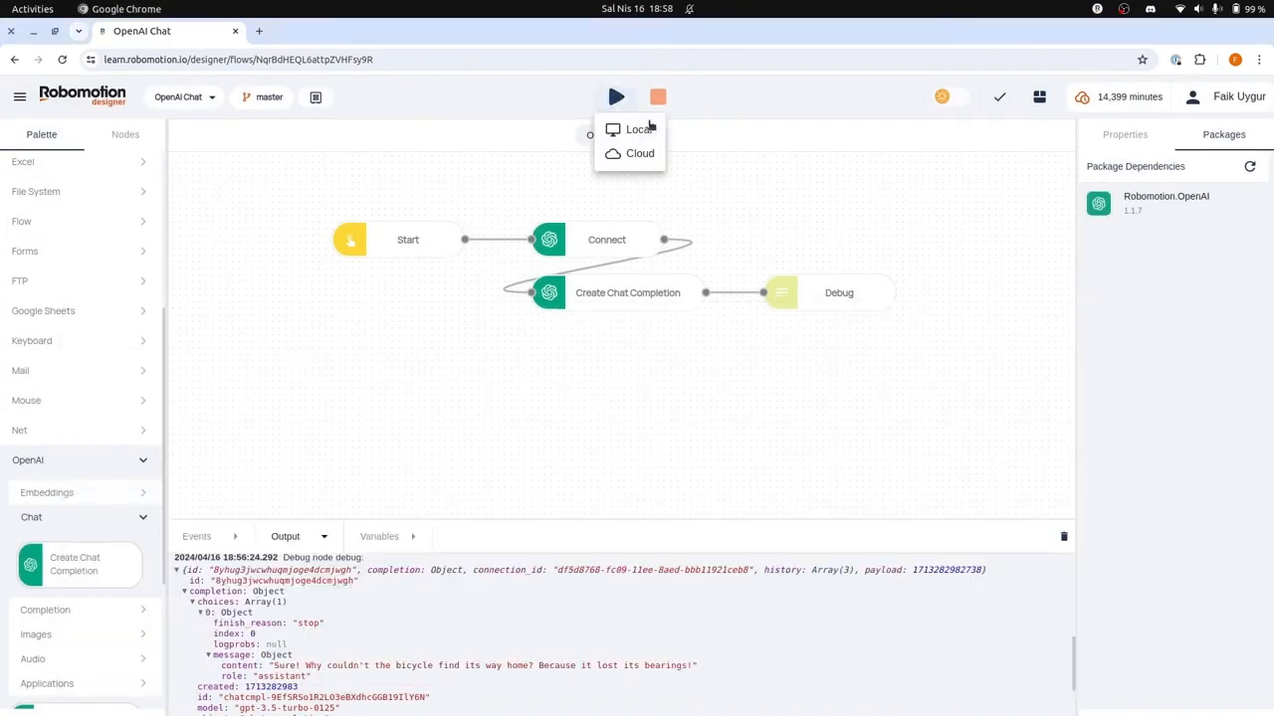
pyautogui.click(642, 130)
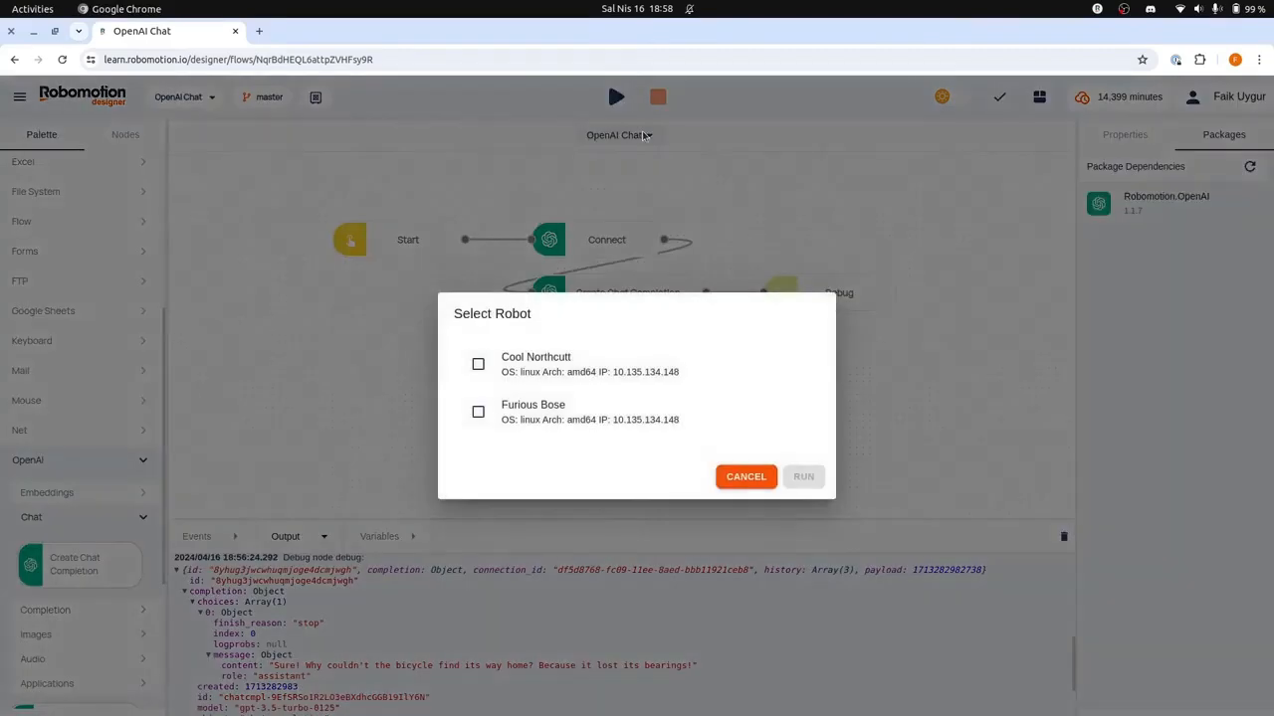
pyautogui.click(667, 409)
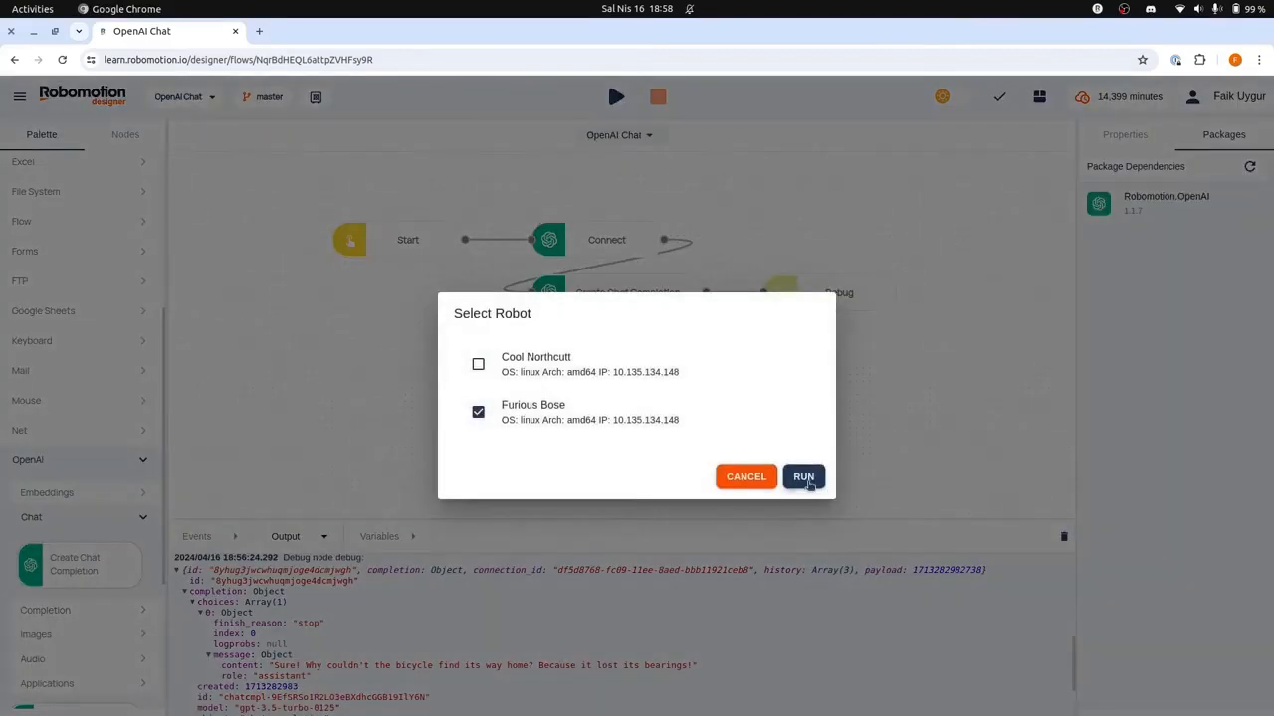
pyautogui.click(806, 478)
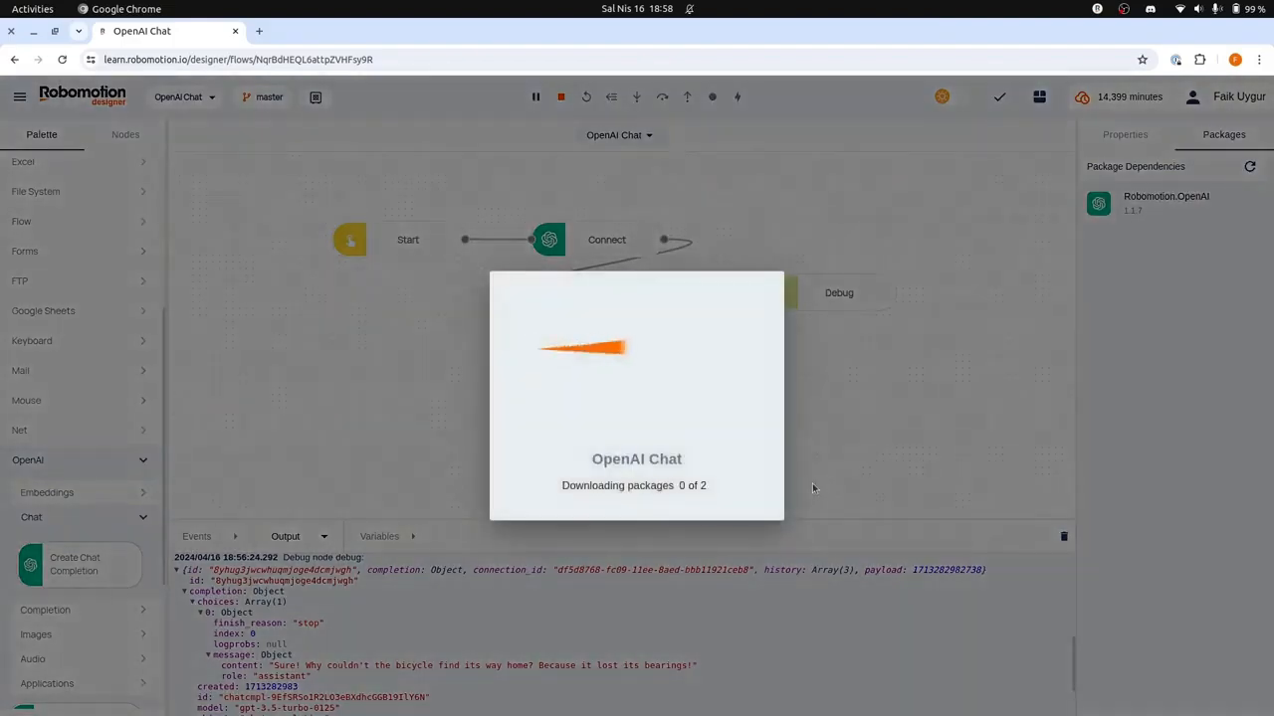
# Step: Review the Furious Bose run log in a maximized Terminal window, and return to Robomotion Designer
pyautogui.hotkey('alt', 'Tab')
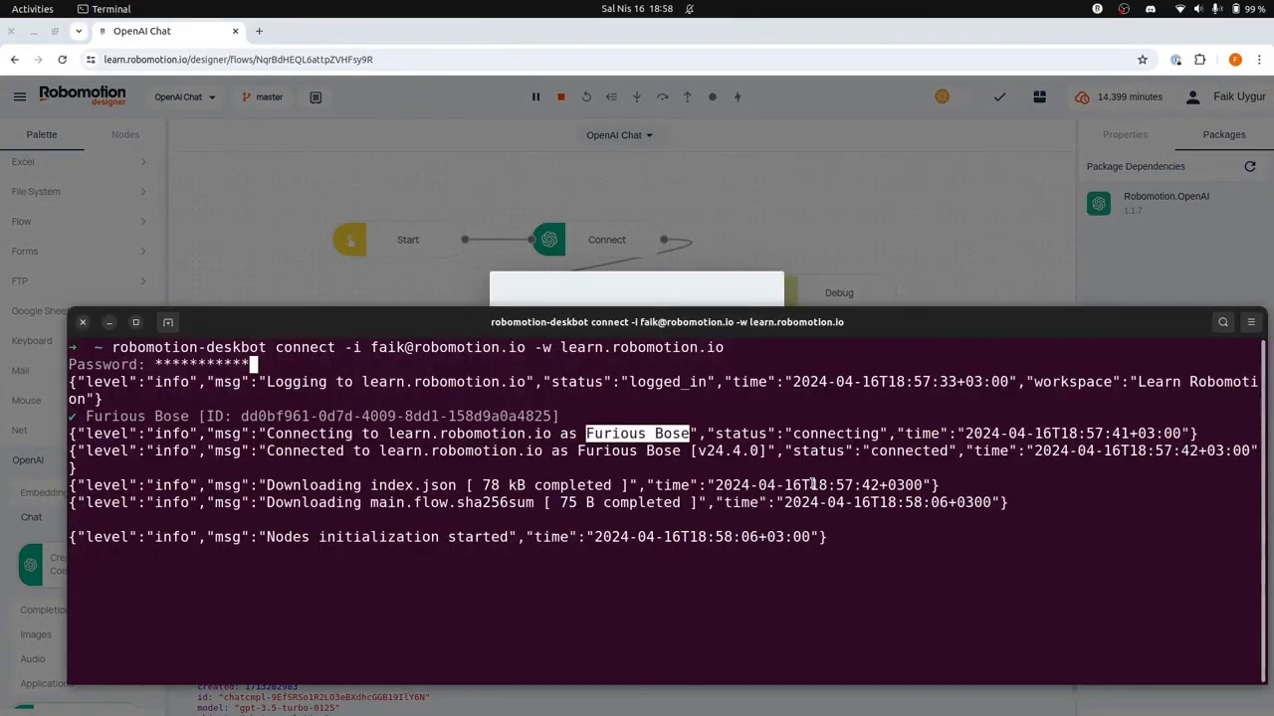
pyautogui.doubleClick(943, 322)
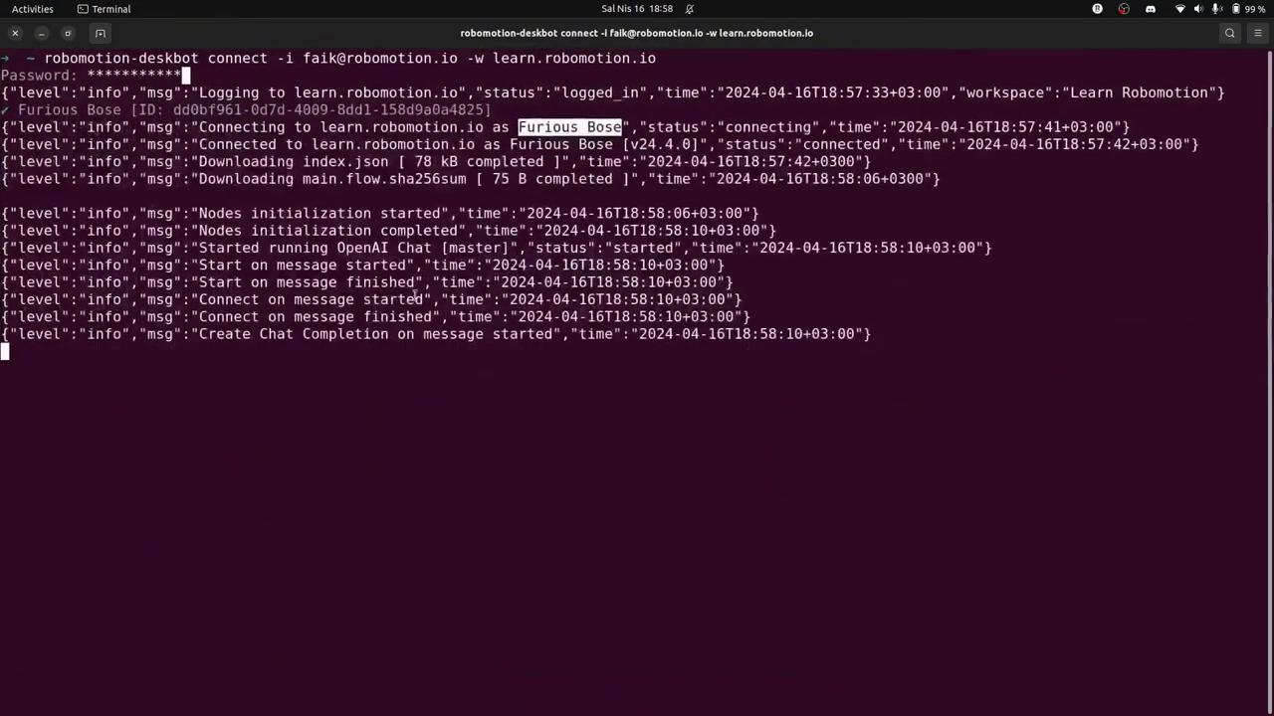
pyautogui.hotkey('alt', 'Tab')
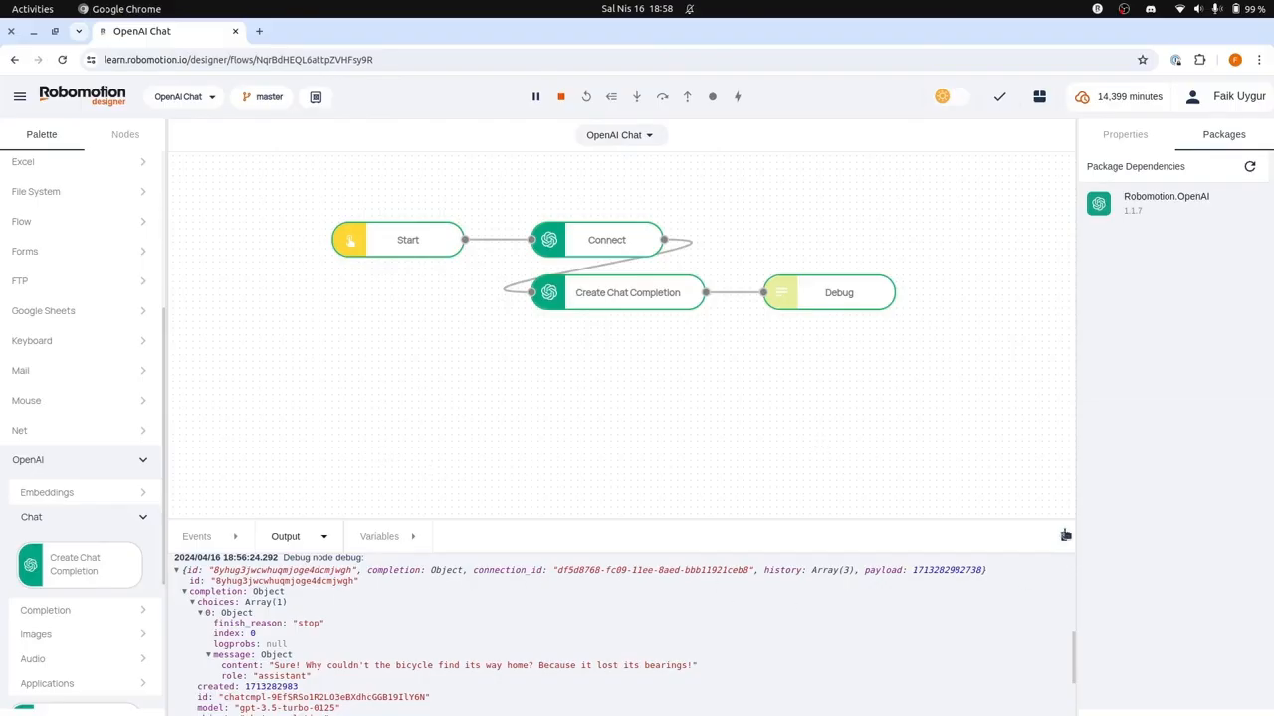
# Step: Clear the Output messages and enable System Console for the Debug node
pyautogui.click(1063, 537)
pyautogui.click(824, 280)
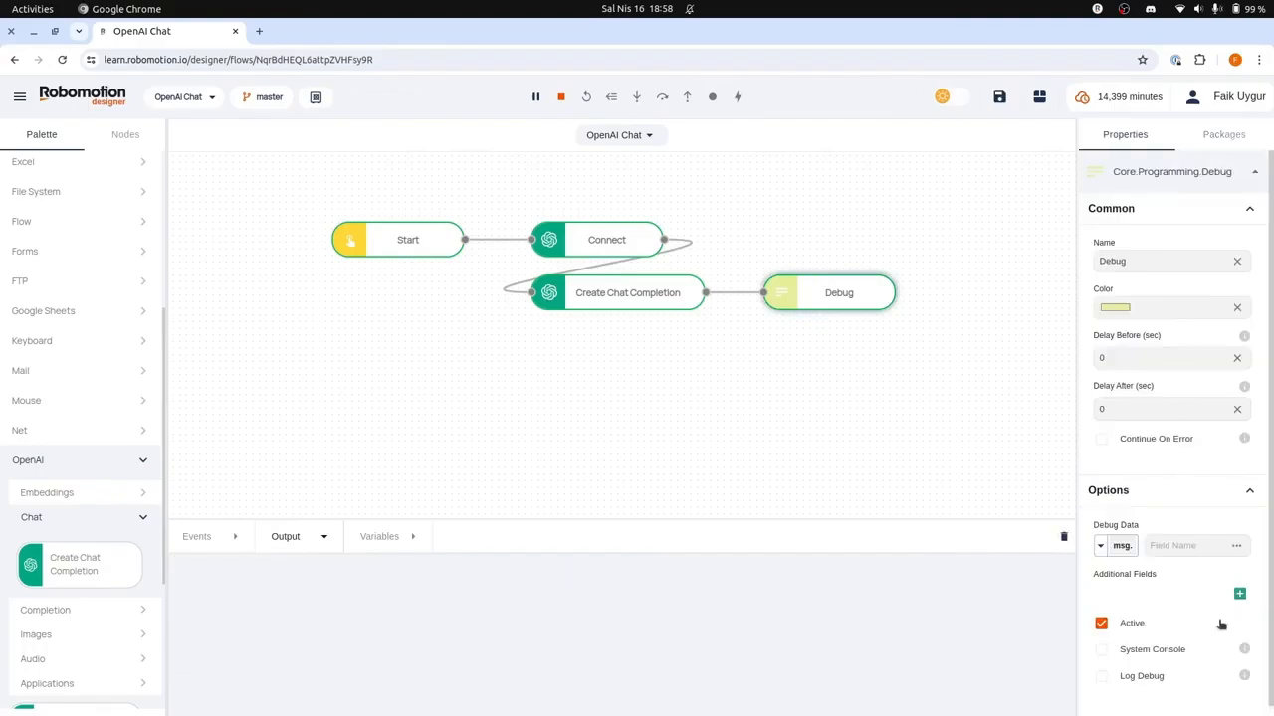
pyautogui.hotkey('alt', 'Tab')
pyautogui.hotkey('alt', 'Tab')
pyautogui.click(1102, 650)
# Step: Stop the flow and rerun it locally on Furious Bose with the System Console option enabled
pyautogui.click(560, 96)
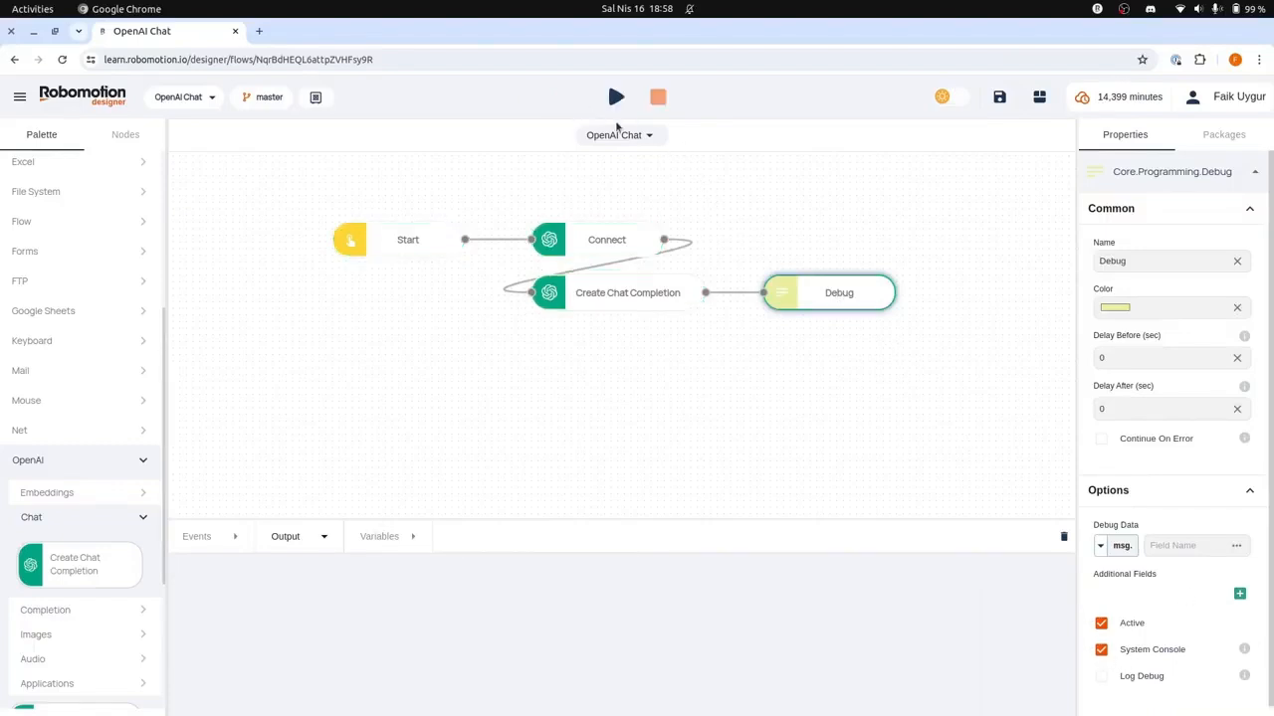
pyautogui.click(616, 97)
pyautogui.click(635, 129)
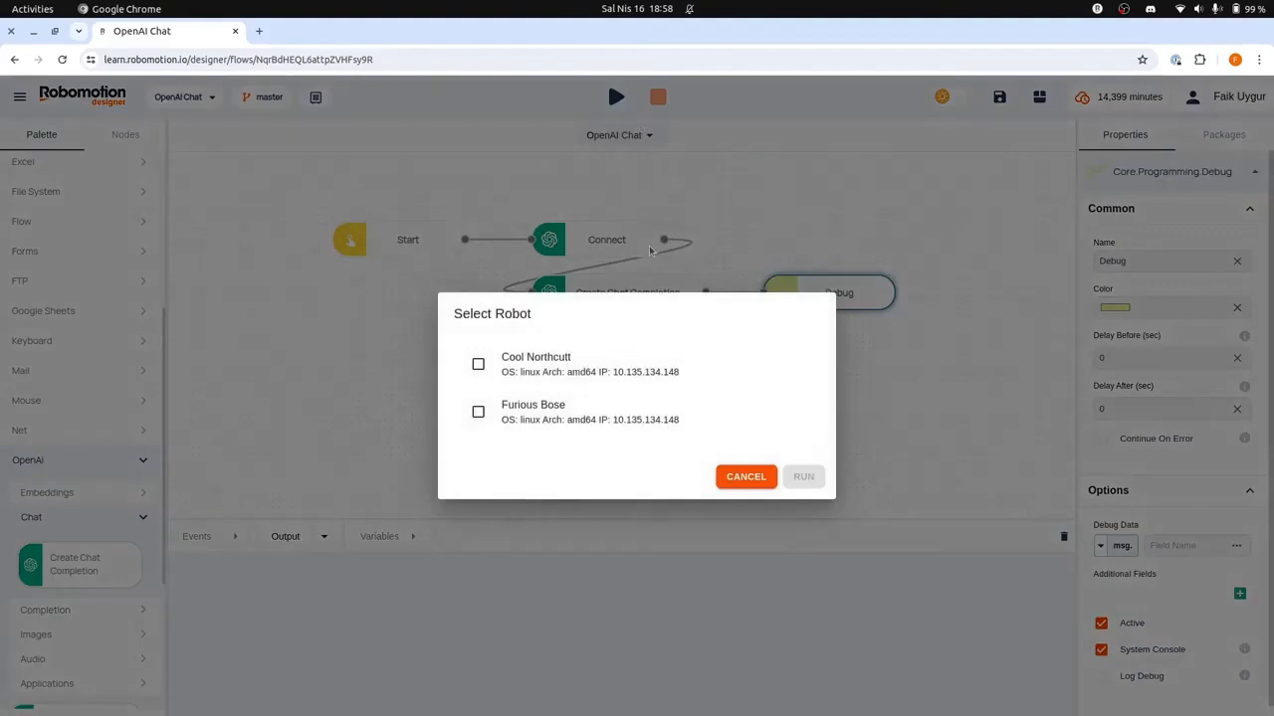
pyautogui.click(631, 412)
pyautogui.click(803, 477)
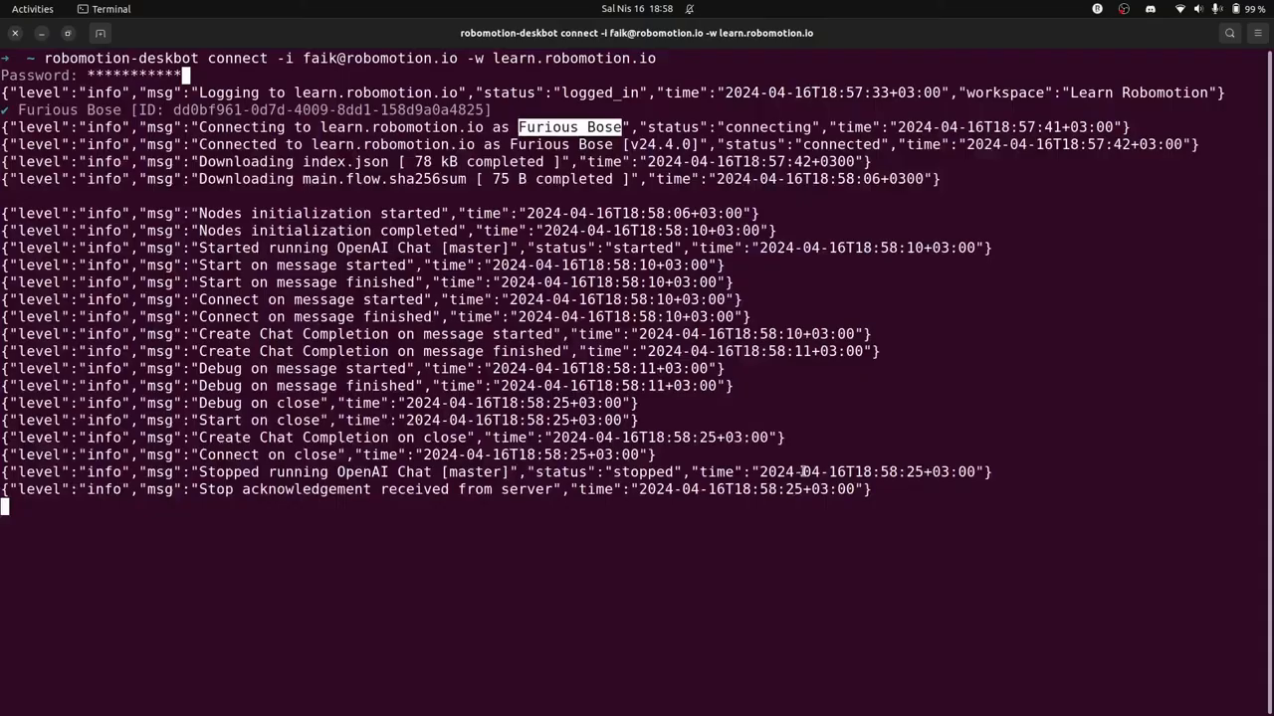
# Step: Examine the Debug node's output in the Terminal, including the completion's message content and the chat history
pyautogui.click(735, 346)
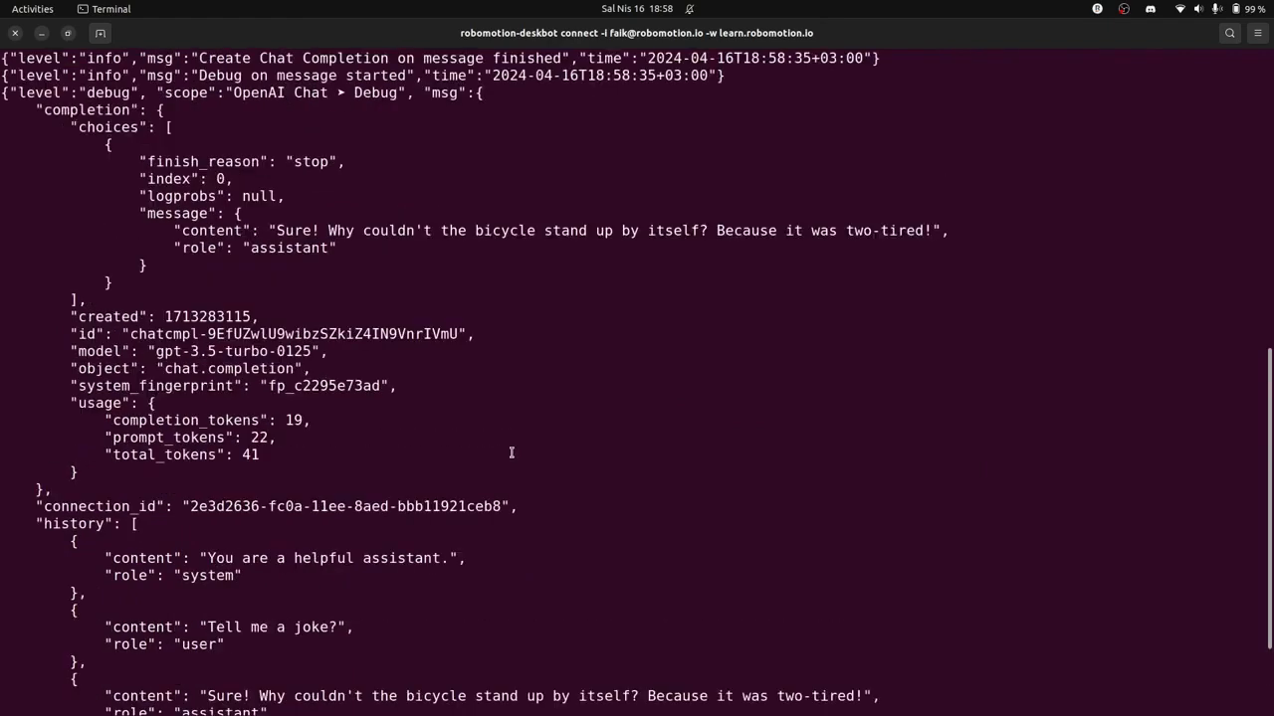
pyautogui.scroll(3, 512, 453)
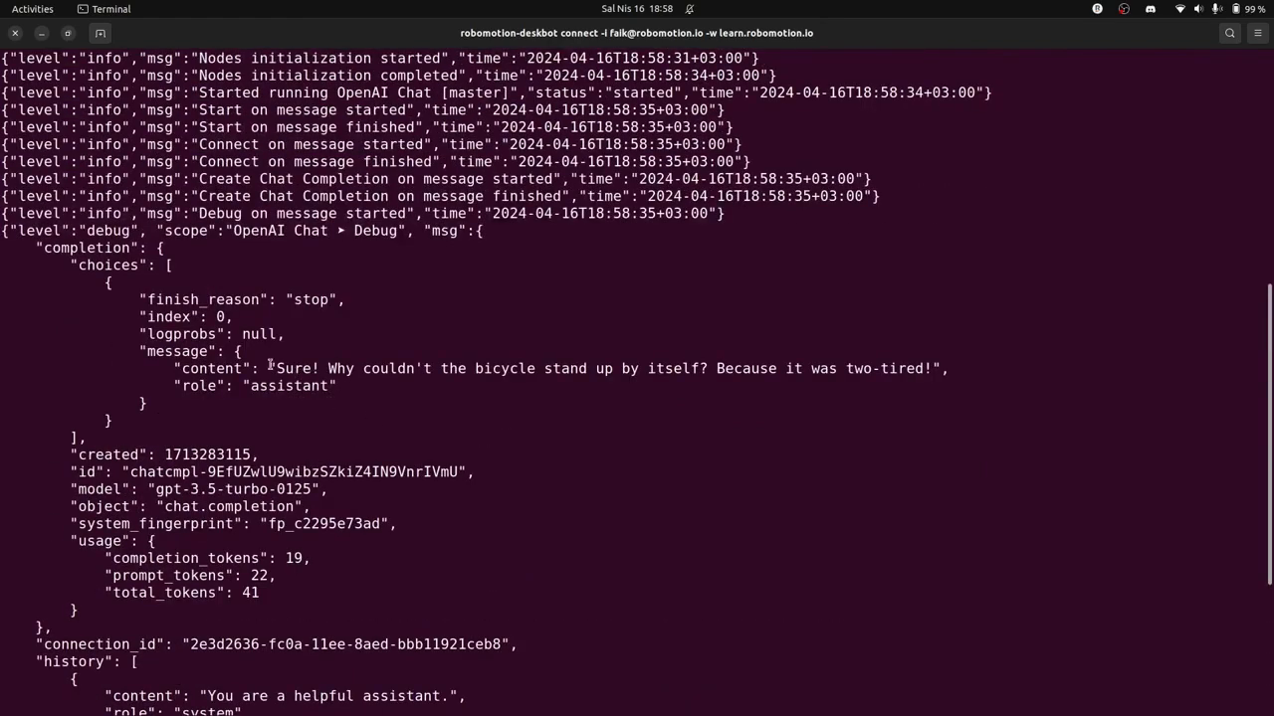
pyautogui.moveTo(264, 364); pyautogui.dragTo(988, 374)
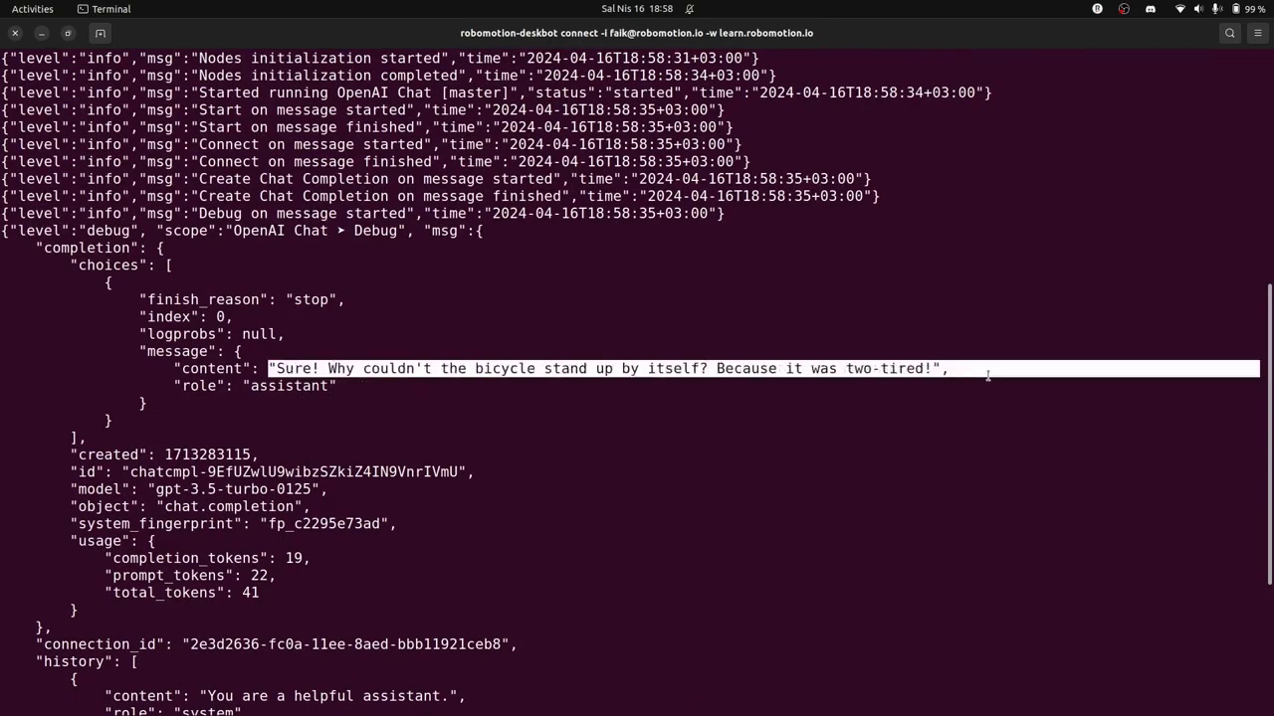
pyautogui.click(879, 412)
pyautogui.scroll(-5, 827, 427)
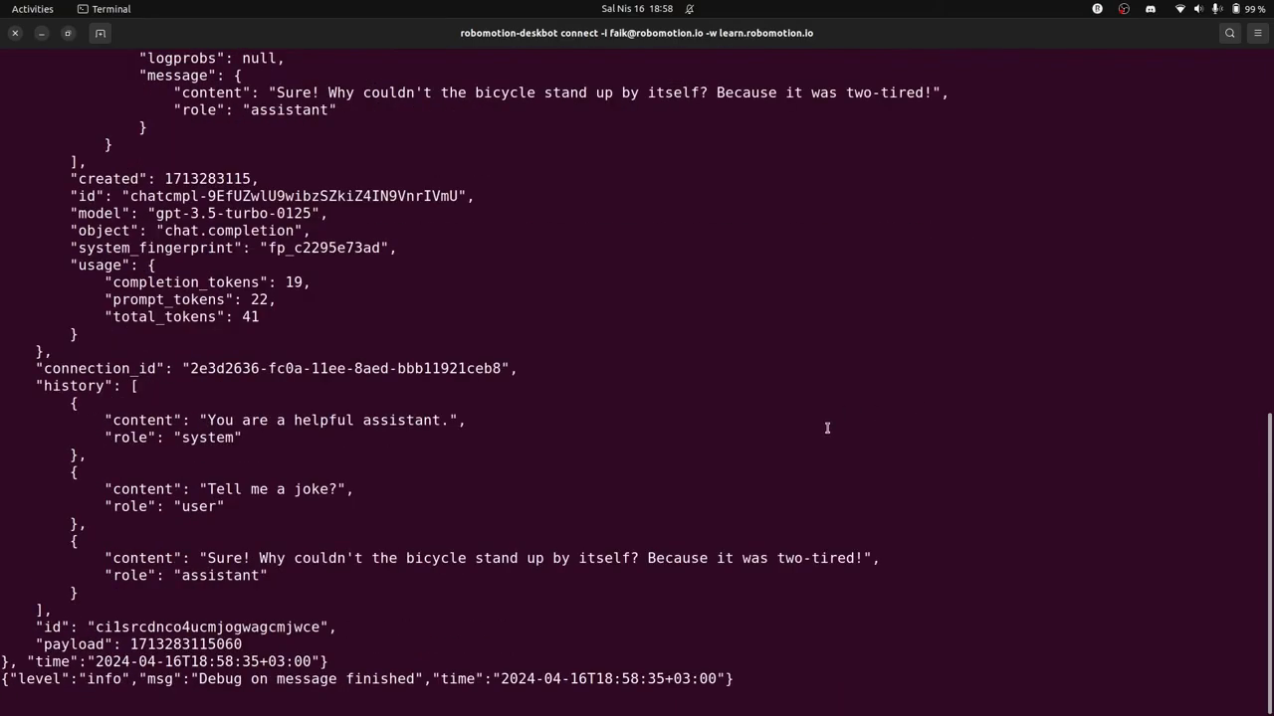
# Step: Switch back to Robomotion Designer and stop the running flow
pyautogui.hotkey('alt', 'Tab')
pyautogui.click(561, 97)
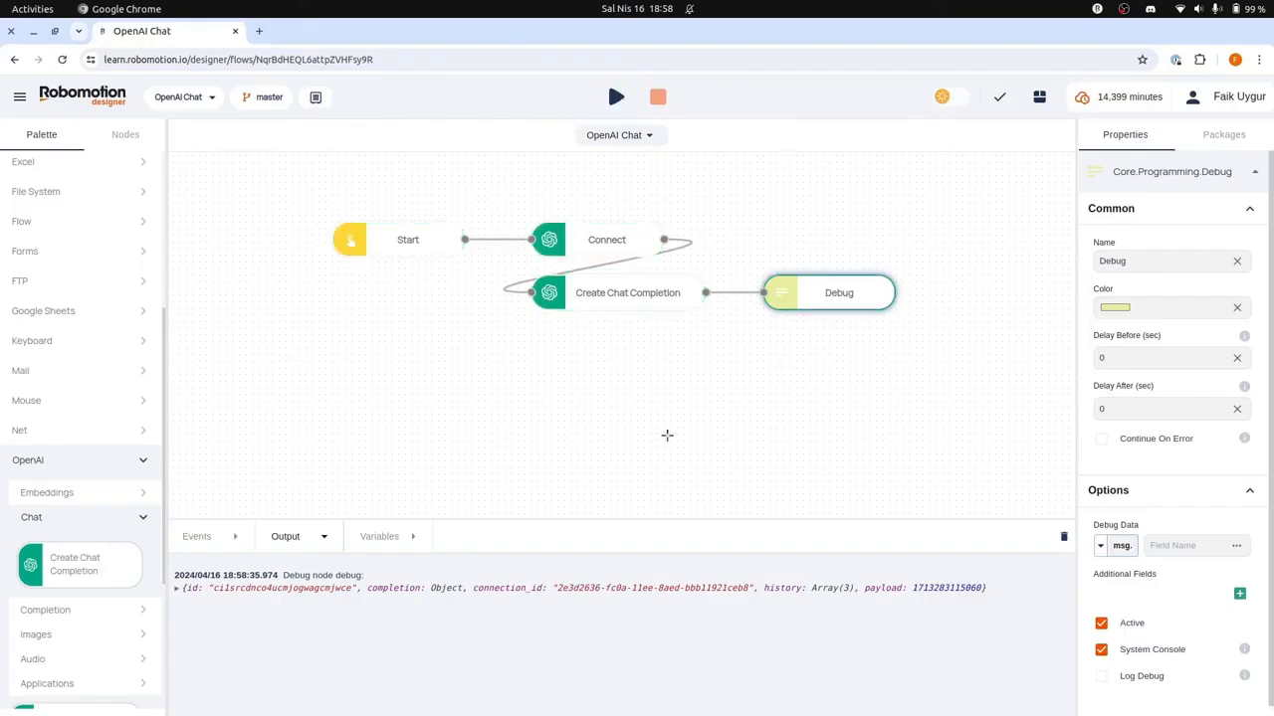